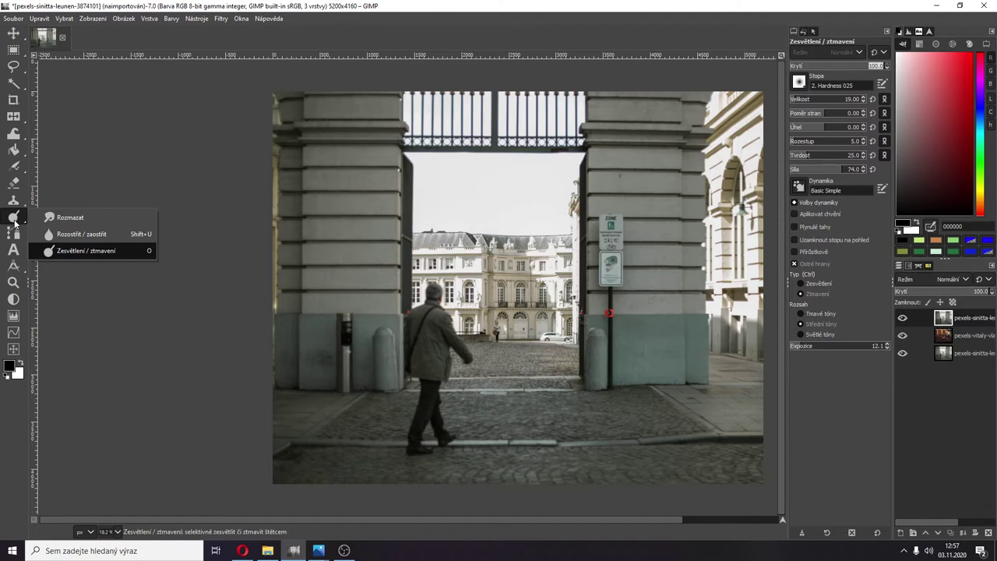
Step: Activate the Dodge/Burn tool with the 2. Hardness 025 brush and set the brush size to 348
click(84, 251)
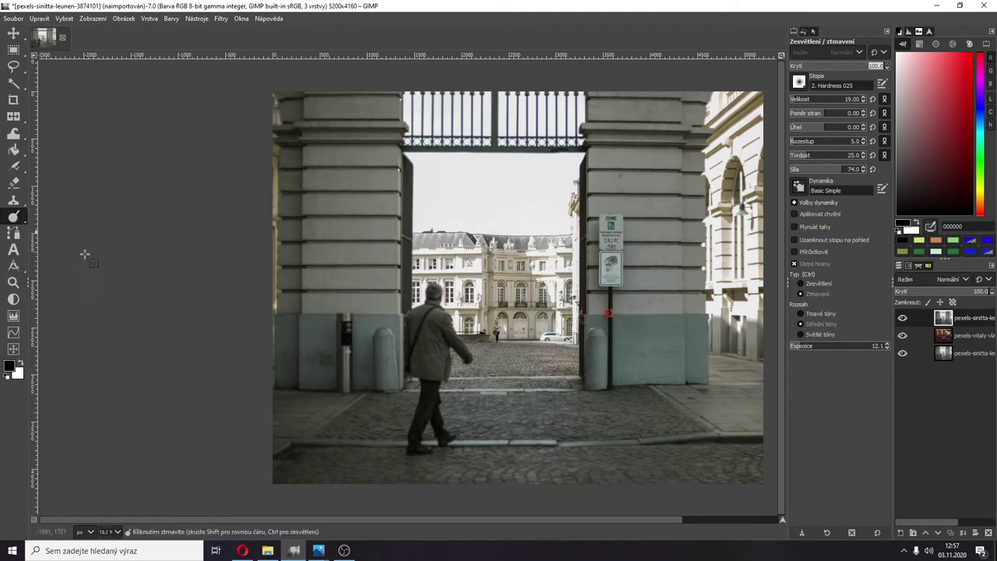
mouse_move(17, 218)
click(810, 100)
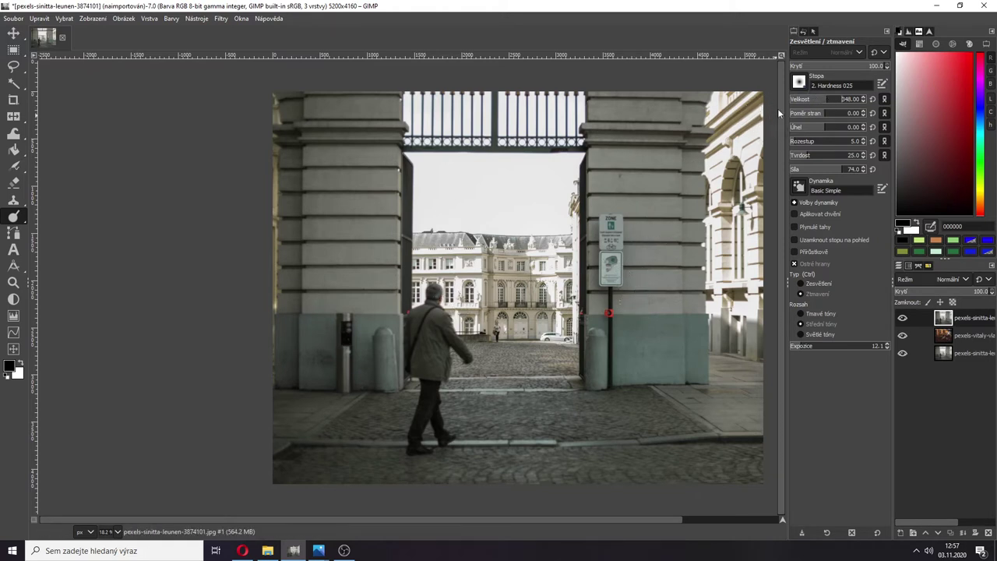
click(800, 82)
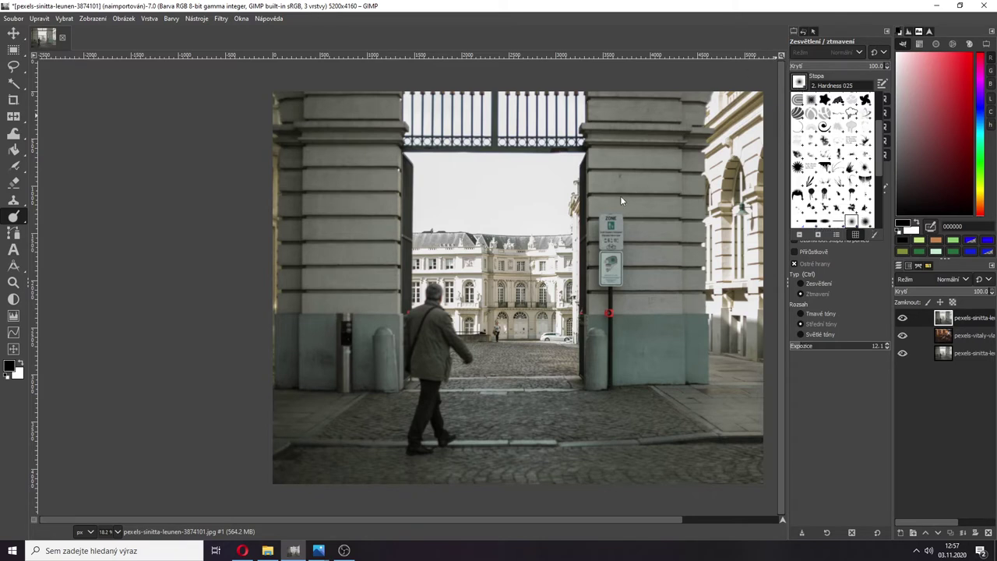
click(559, 288)
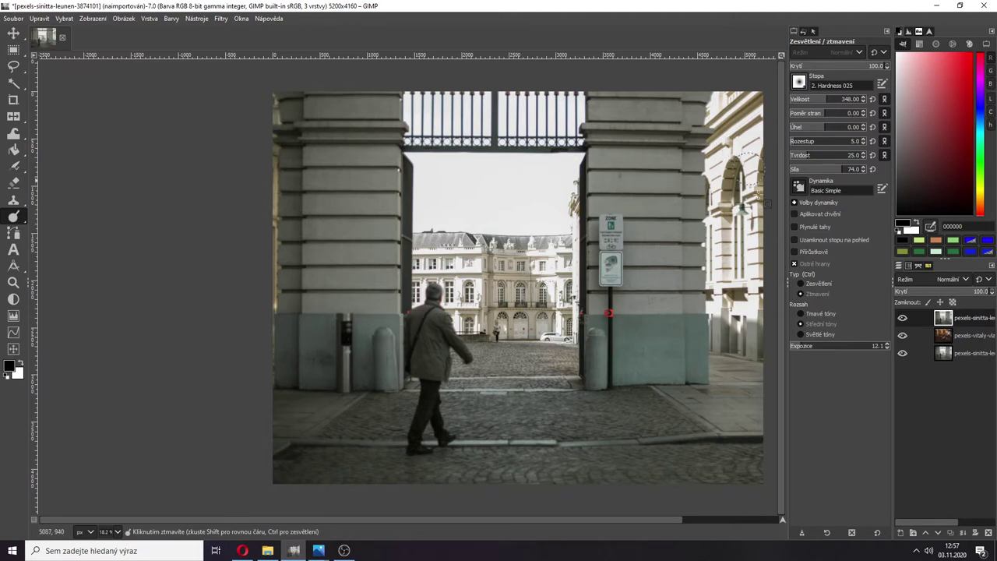
Step: Set Dodge/Burn to dodge mode and lighten the left gate pillar with two long strokes above the bollard
click(814, 295)
scroll(541, 299, up, 1)
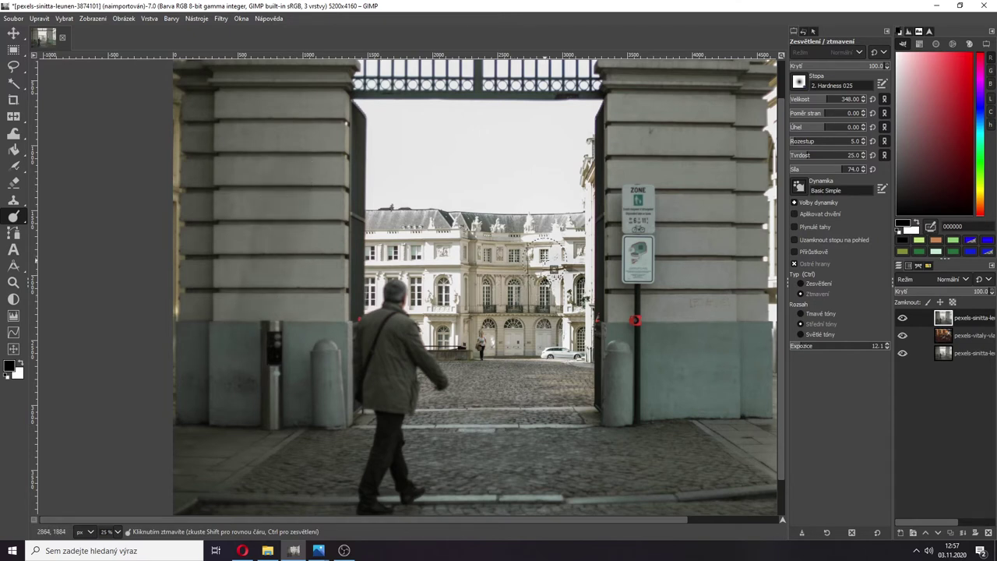
click(814, 285)
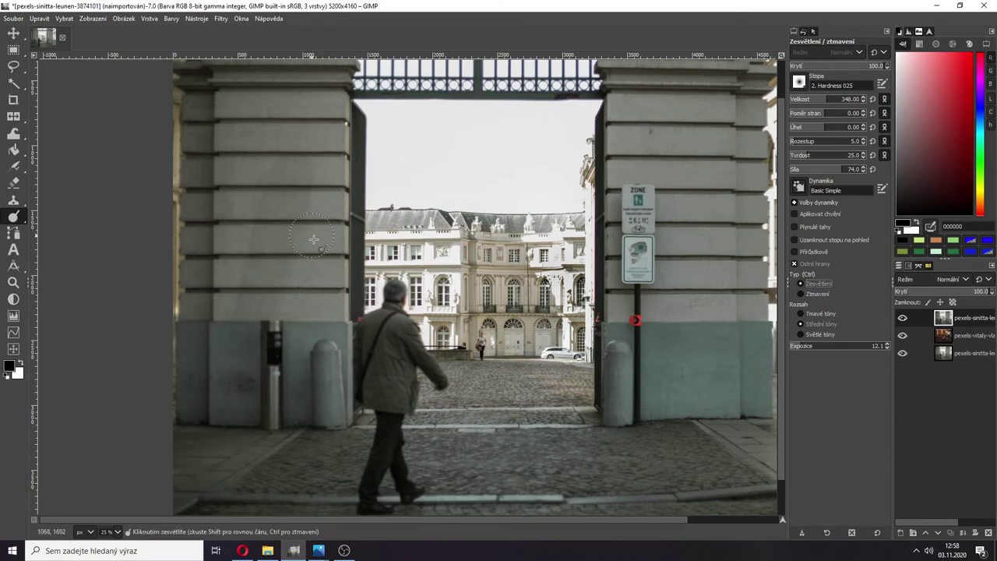
drag(315, 239, 292, 363)
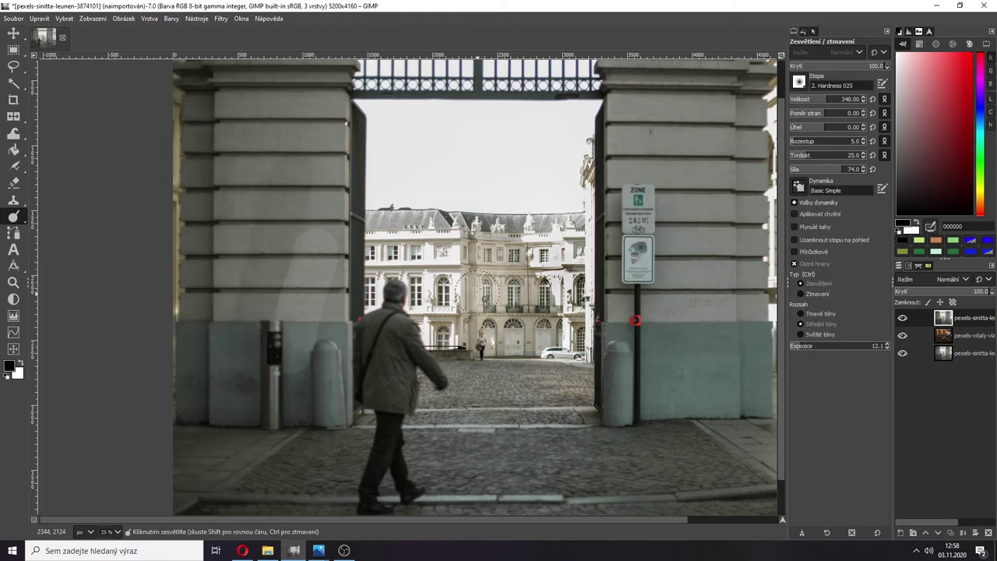
drag(277, 222, 324, 332)
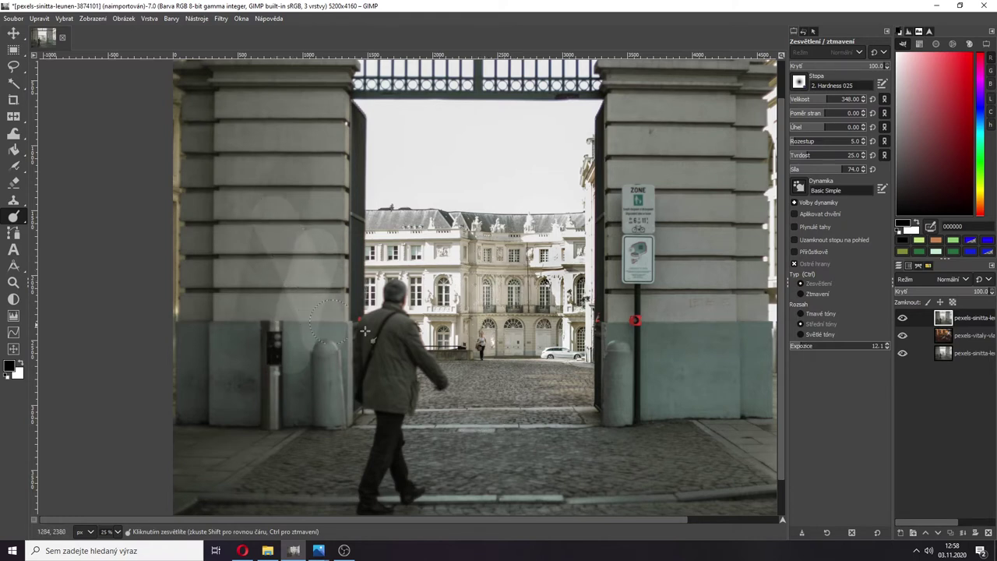
Step: Blur the facade and railing beside the walking man with the Blur/Sharpen tool in Blur mode, raising the rate to about 96.2
mouse_move(17, 219)
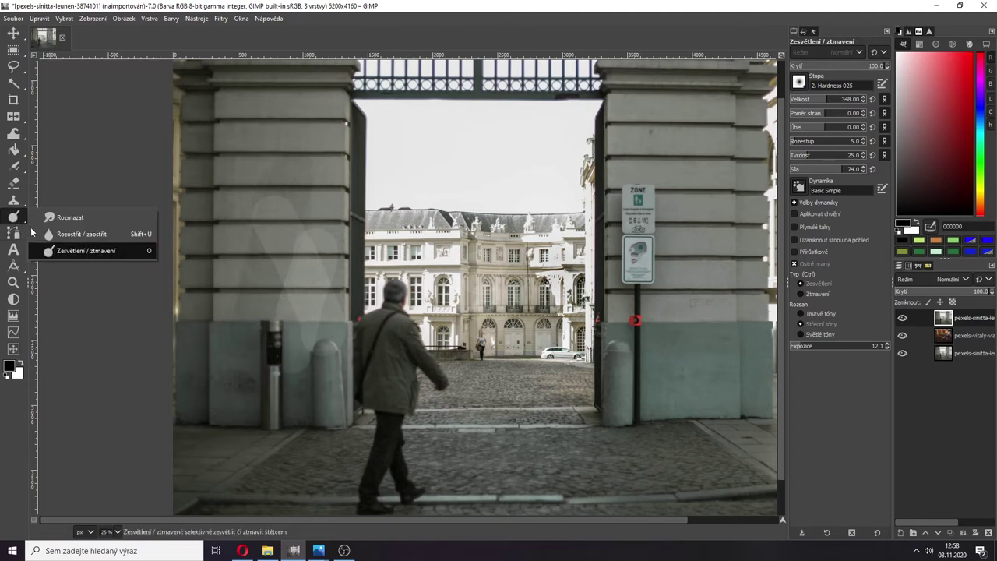
click(88, 233)
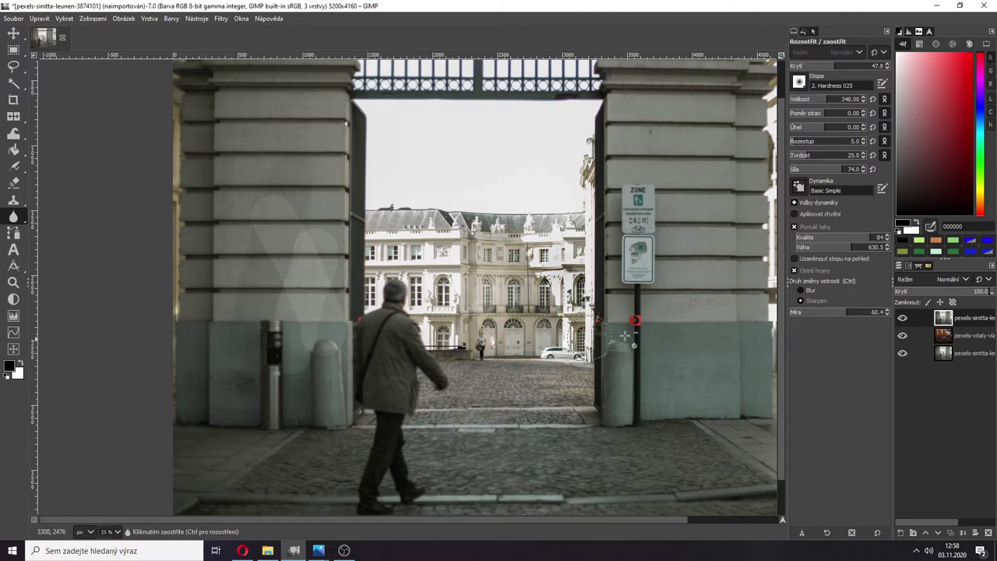
click(810, 290)
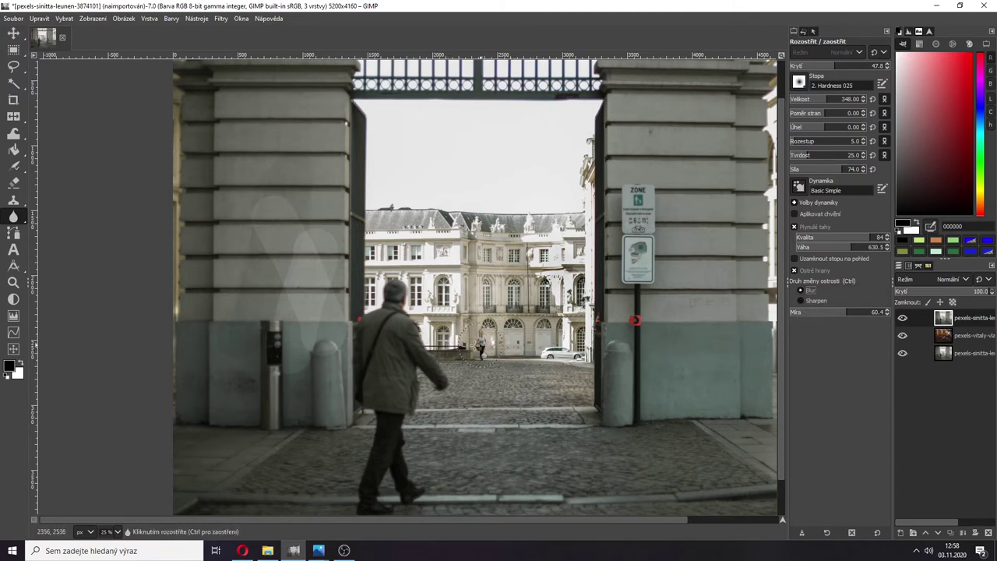
mouse_move(474, 344)
mouse_down()
mouse_move(441, 343)
mouse_move(481, 346)
mouse_move(483, 355)
mouse_move(464, 343)
mouse_move(469, 335)
mouse_move(454, 348)
mouse_up()
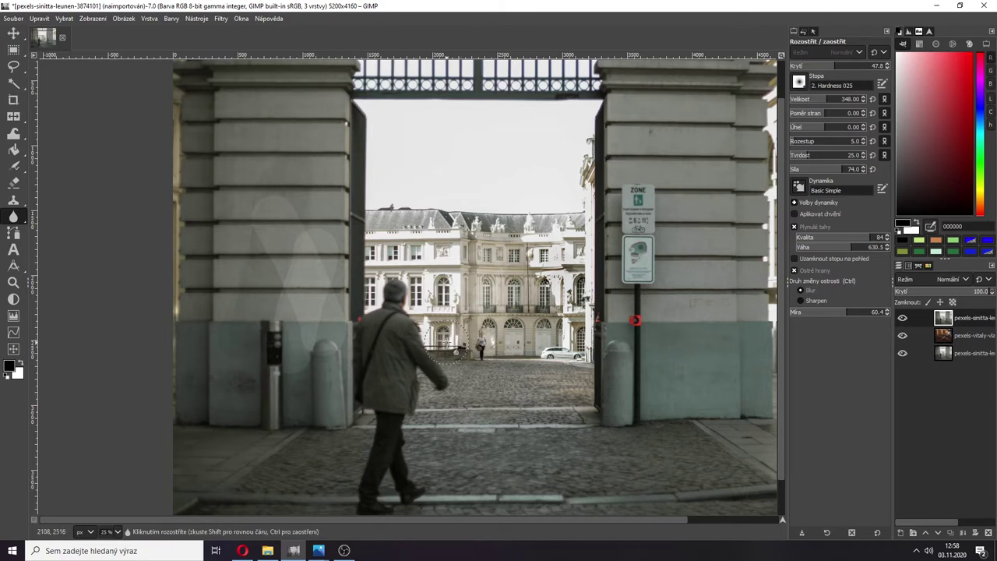
ctrl+scroll(446, 343, up, 7)
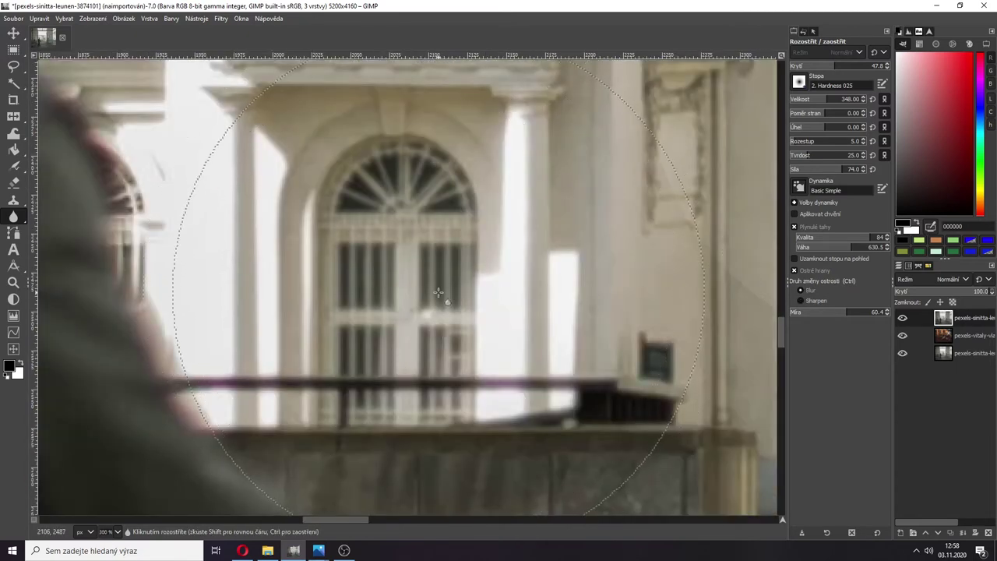
drag(868, 312, 885, 312)
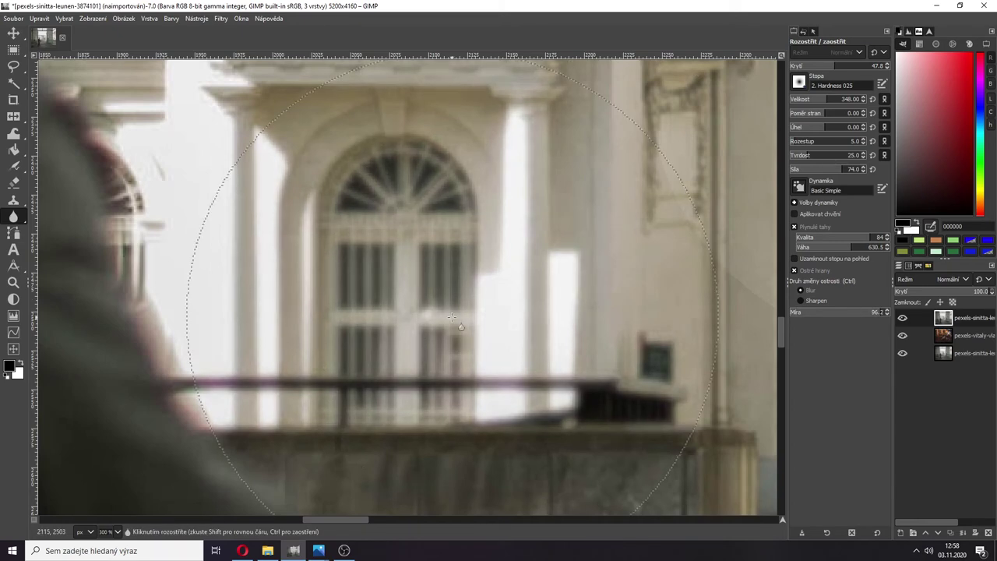
ctrl+scroll(451, 317, down, 5)
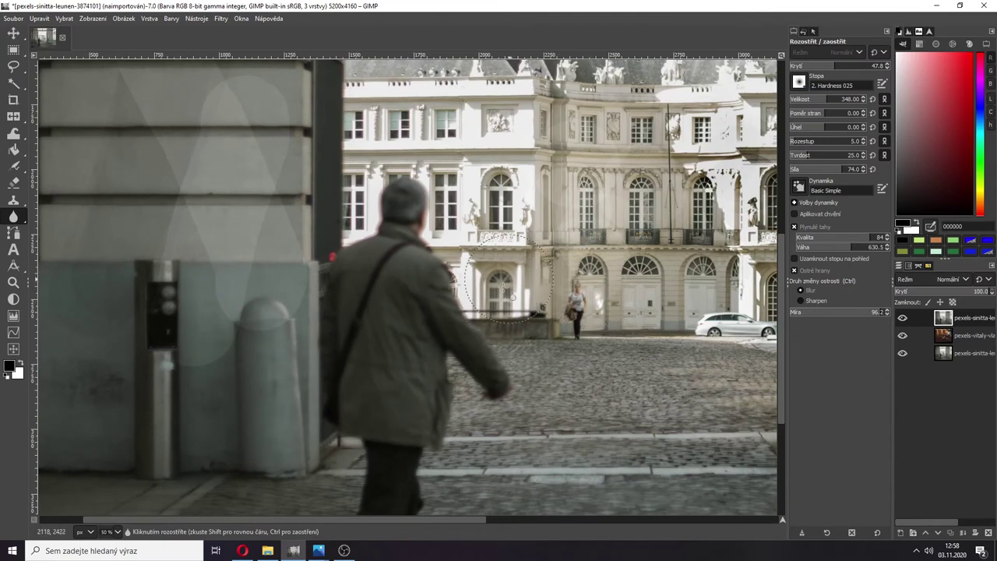
Step: Switch the Blur/Sharpen tool to Sharpen mode with a rate of 72
click(808, 300)
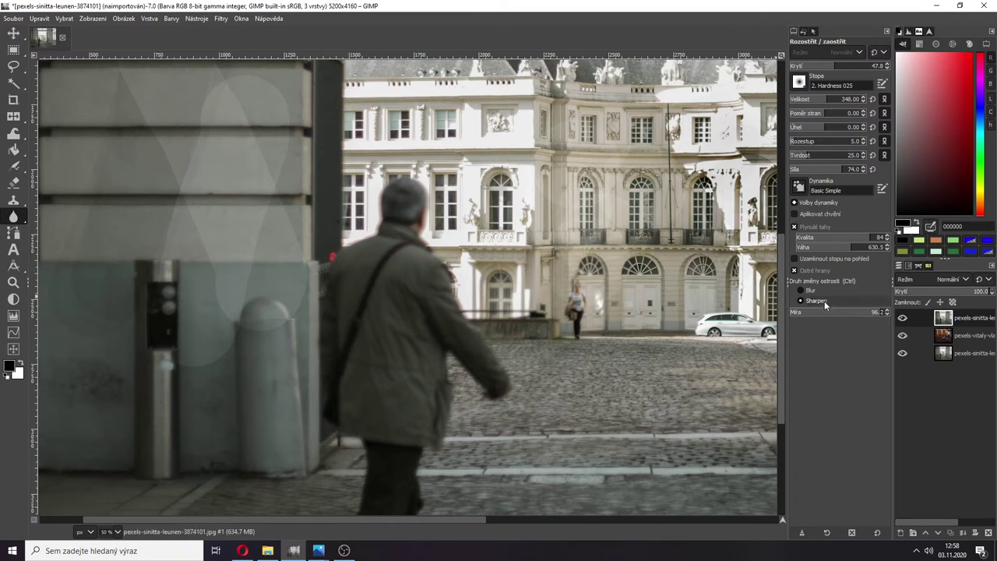
click(855, 312)
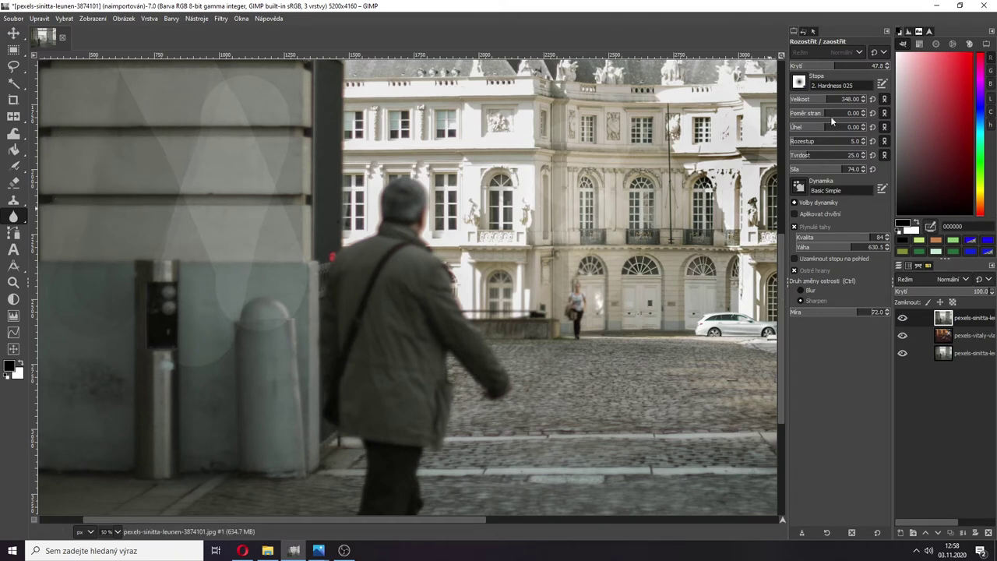
Step: Smear the left inner edge of the gate and the palace facade behind the man with the Smudge tool
mouse_move(13, 216)
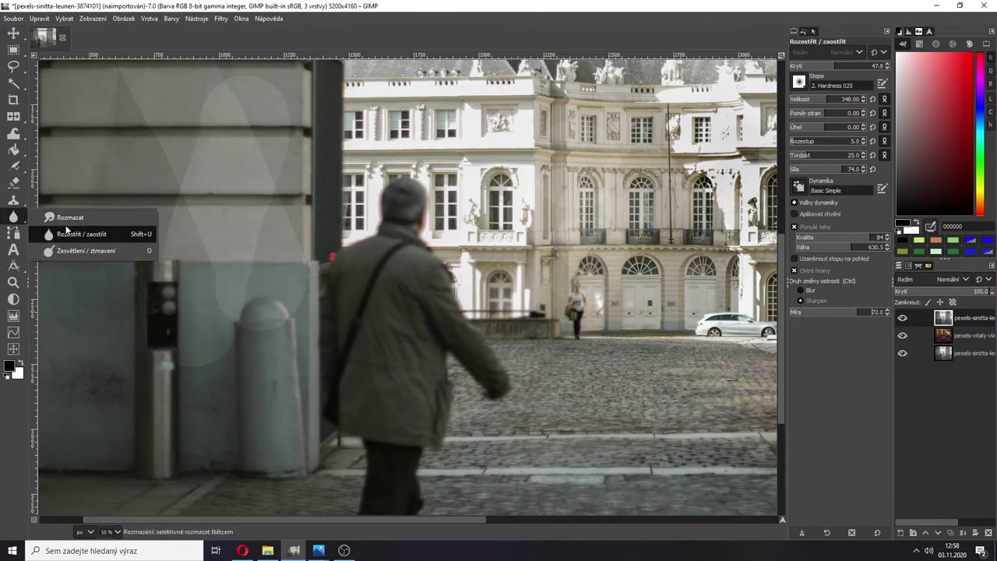
click(69, 217)
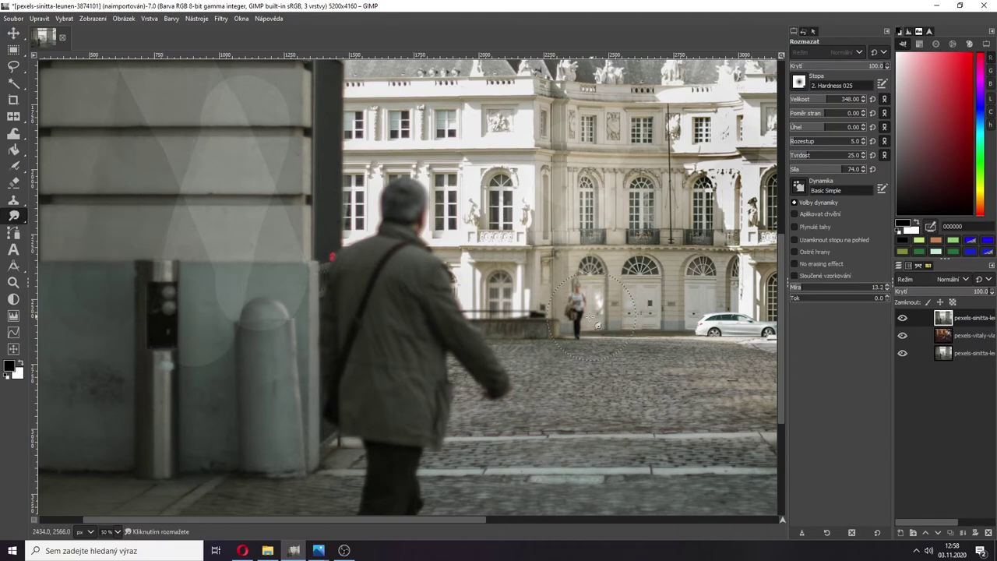
ctrl+scroll(600, 311, down, 3)
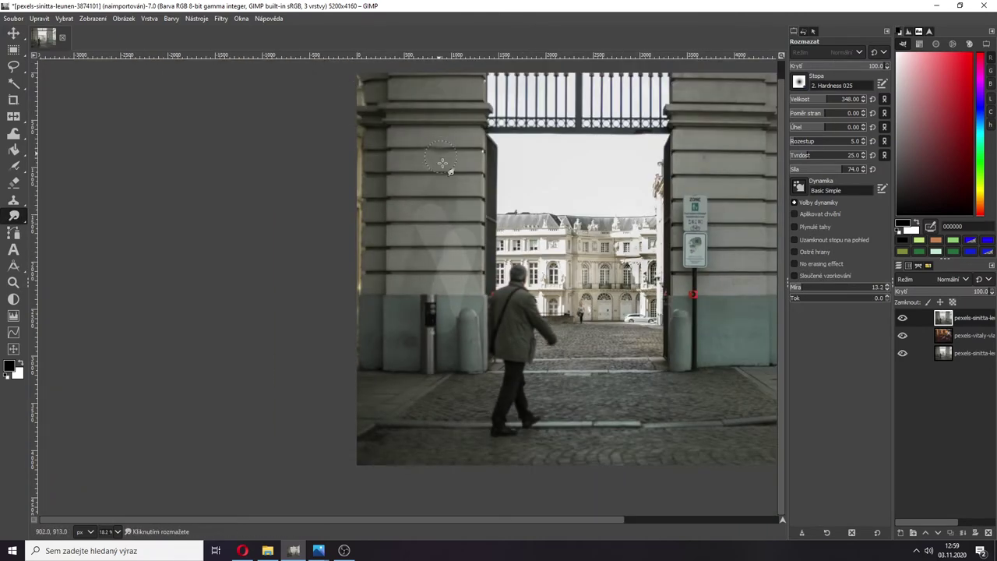
mouse_move(514, 144)
mouse_down()
mouse_move(485, 194)
mouse_move(499, 226)
mouse_up()
mouse_move(485, 164)
mouse_down()
mouse_move(495, 222)
mouse_move(519, 257)
mouse_move(500, 264)
mouse_move(549, 281)
mouse_move(481, 273)
mouse_move(544, 282)
mouse_move(538, 300)
mouse_up()
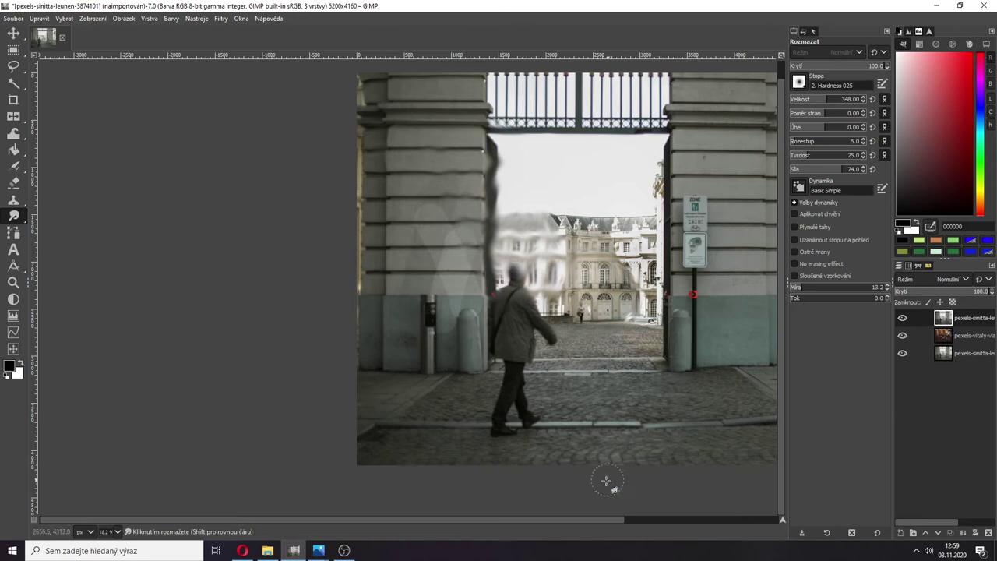
Step: Outline the stone bollard beside the sign post with a closed Free Select polygon
drag(595, 519, 643, 518)
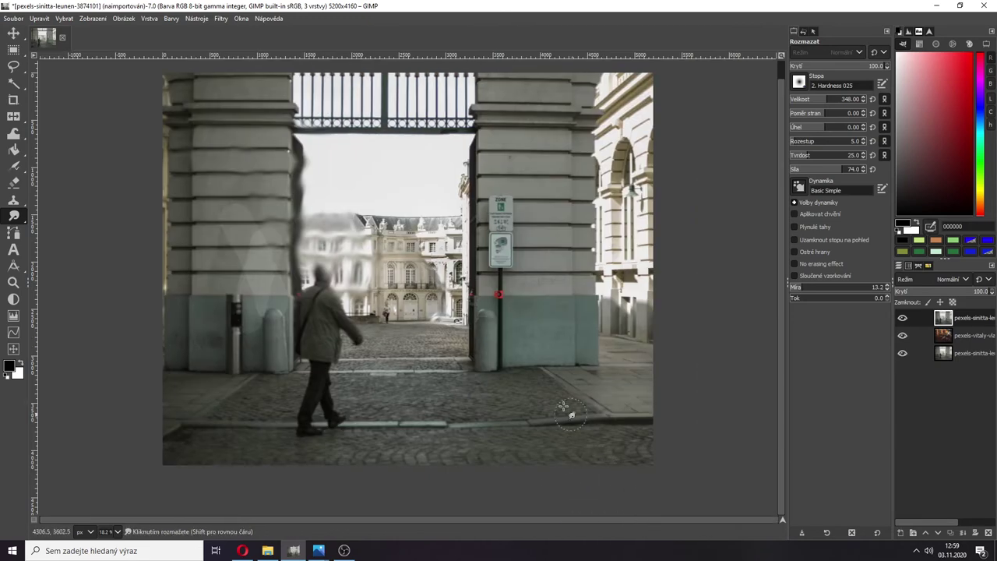
ctrl+scroll(528, 404, up, 3)
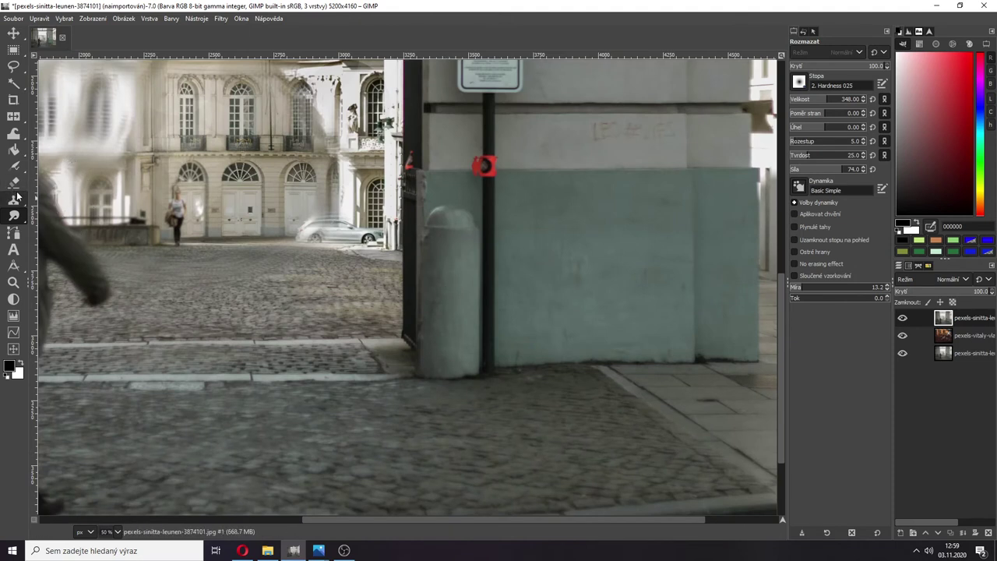
click(13, 66)
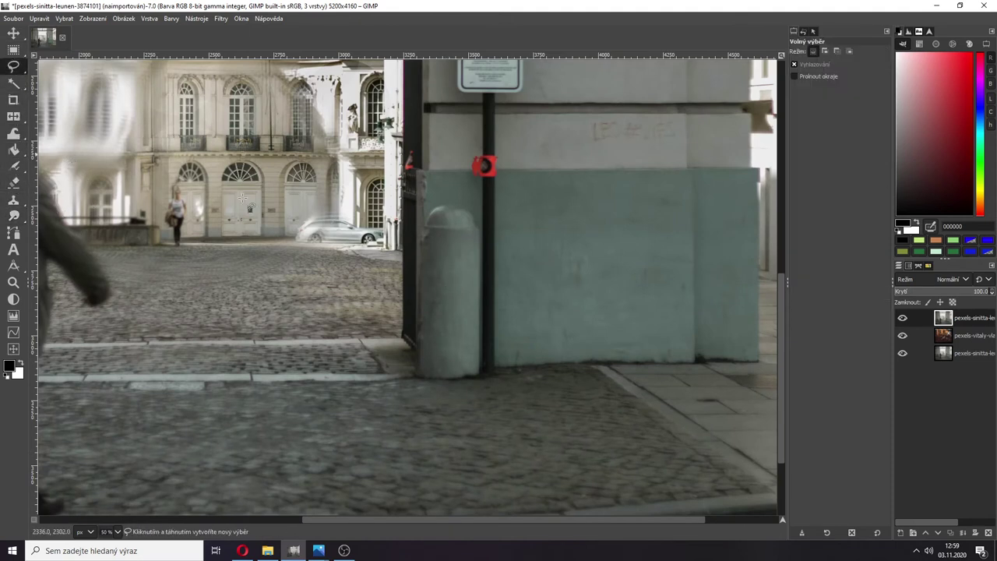
click(417, 375)
click(425, 226)
click(435, 209)
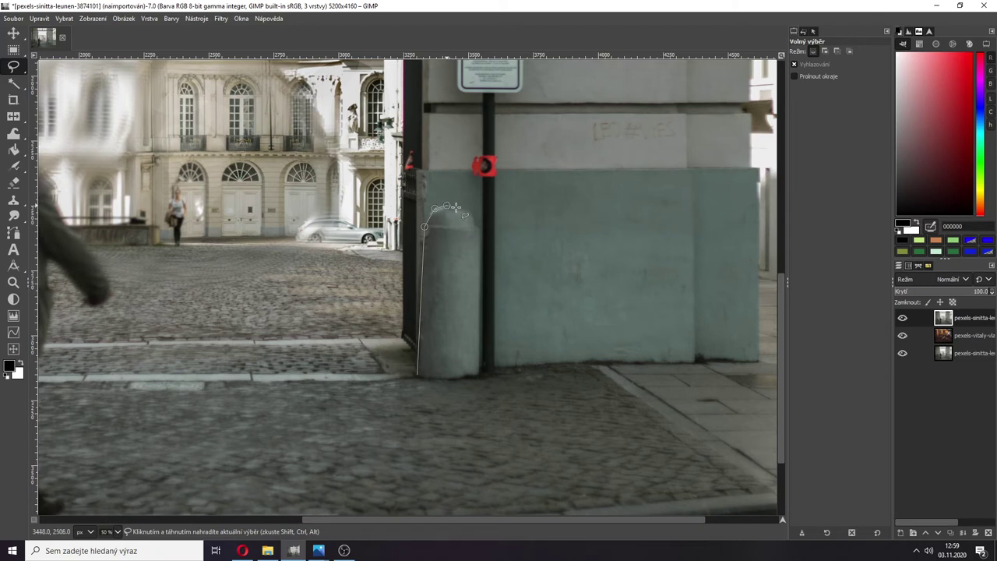
click(461, 208)
click(472, 212)
click(482, 230)
click(482, 379)
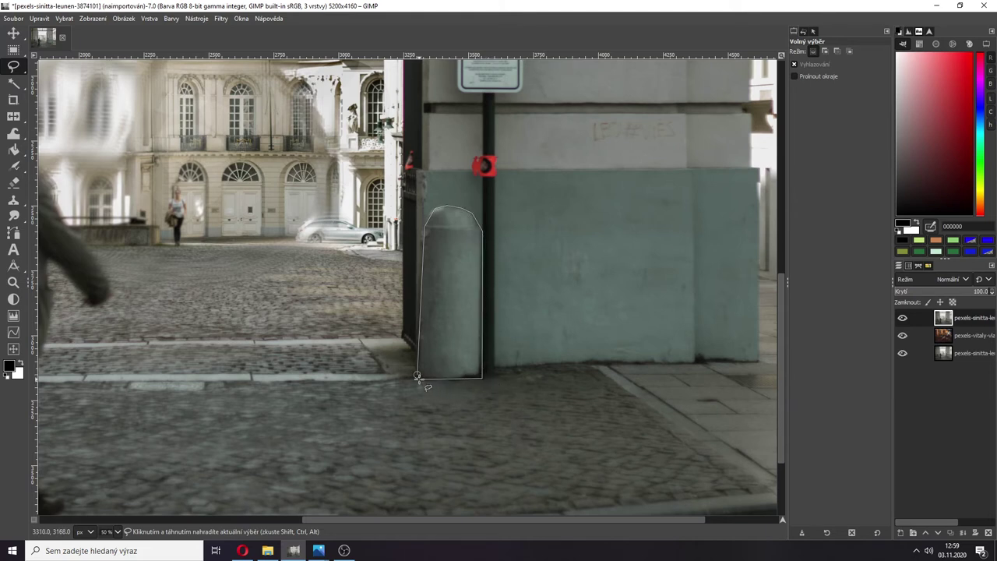
click(417, 375)
Step: Paste a copy of the selected bollard and move it to the right side of the sign post
key(ctrl+c)
key(ctrl+v)
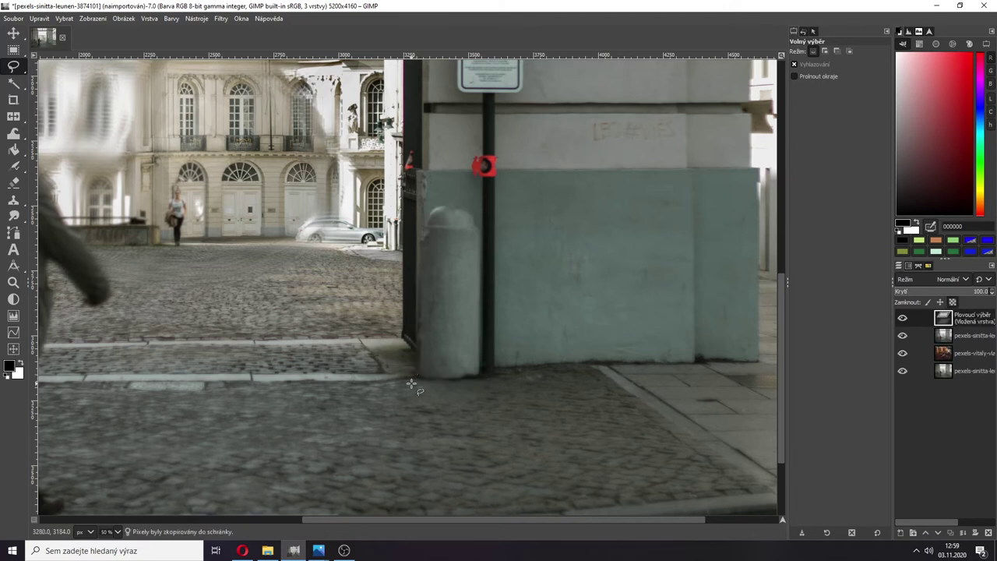
click(14, 33)
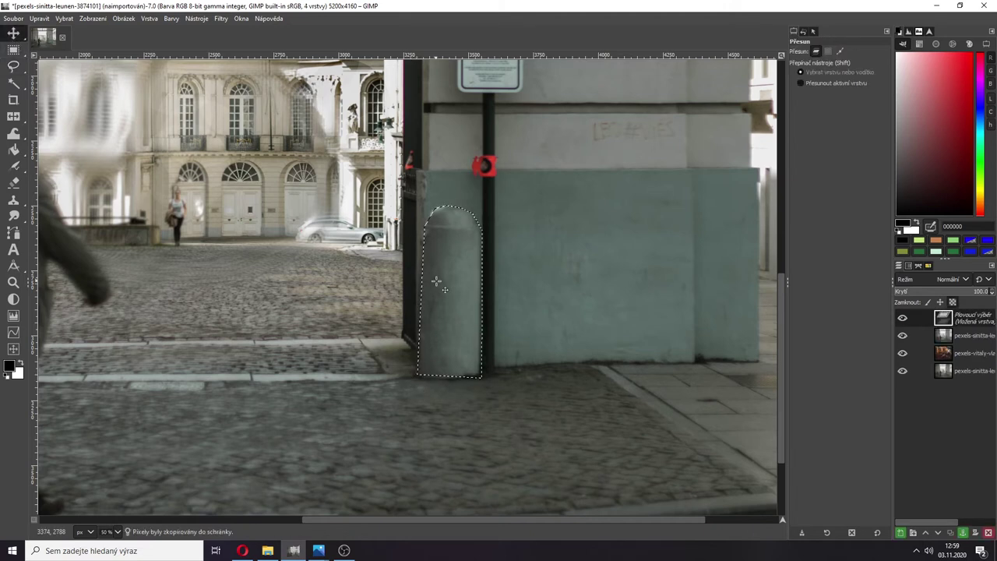
drag(451, 299, 528, 296)
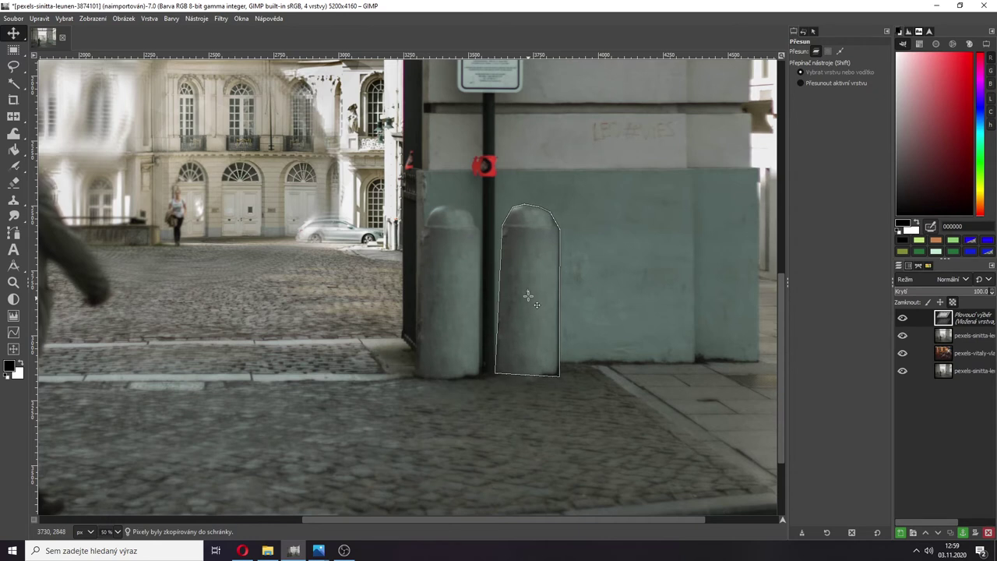
Step: Flip the pasted bollard horizontally so it mirrors the original
click(24, 124)
click(539, 303)
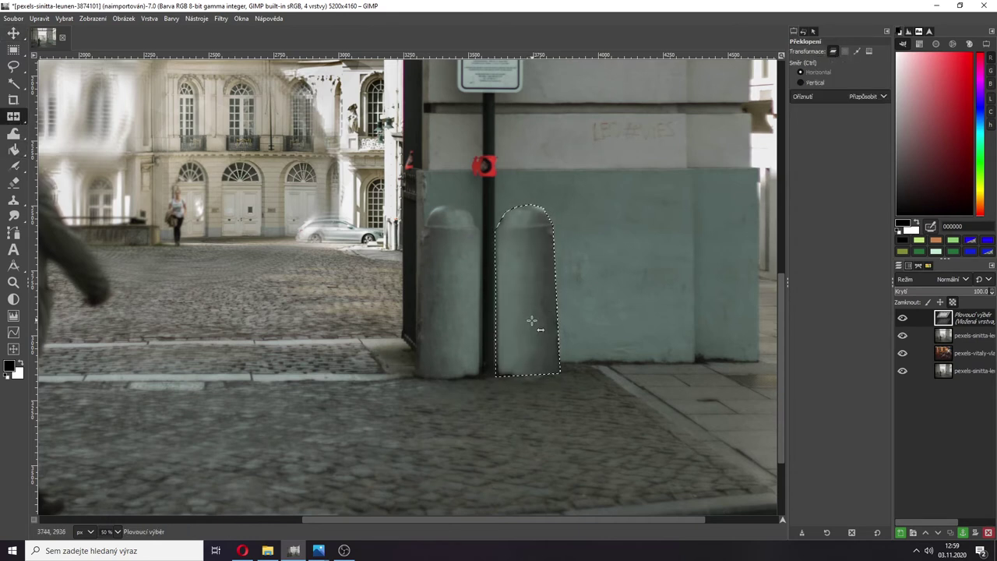
click(541, 320)
click(546, 321)
Step: Fine-tune the flipped bollard's position close against the sign post and anchor it to the photo layer
click(13, 33)
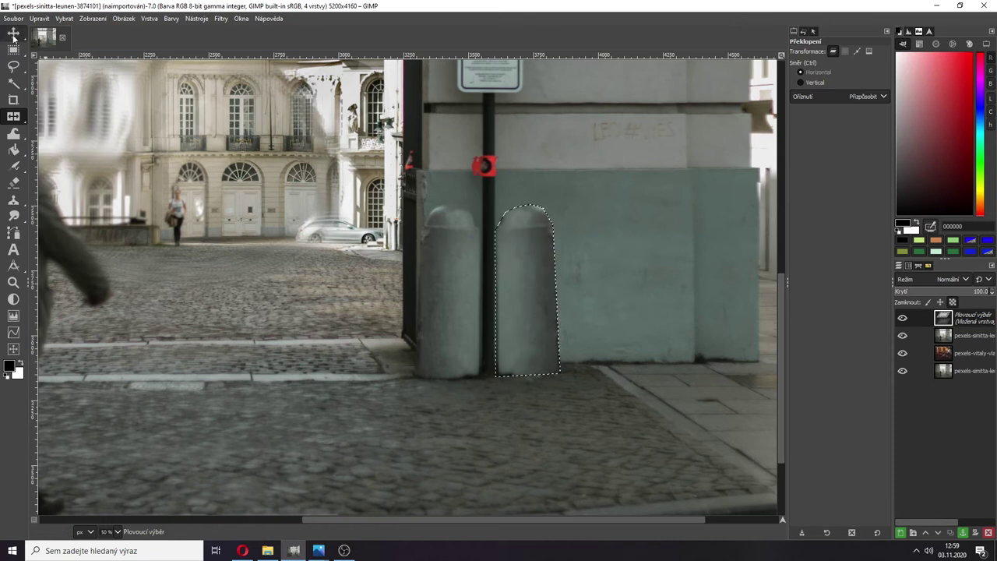
drag(556, 303, 573, 302)
drag(541, 343, 523, 341)
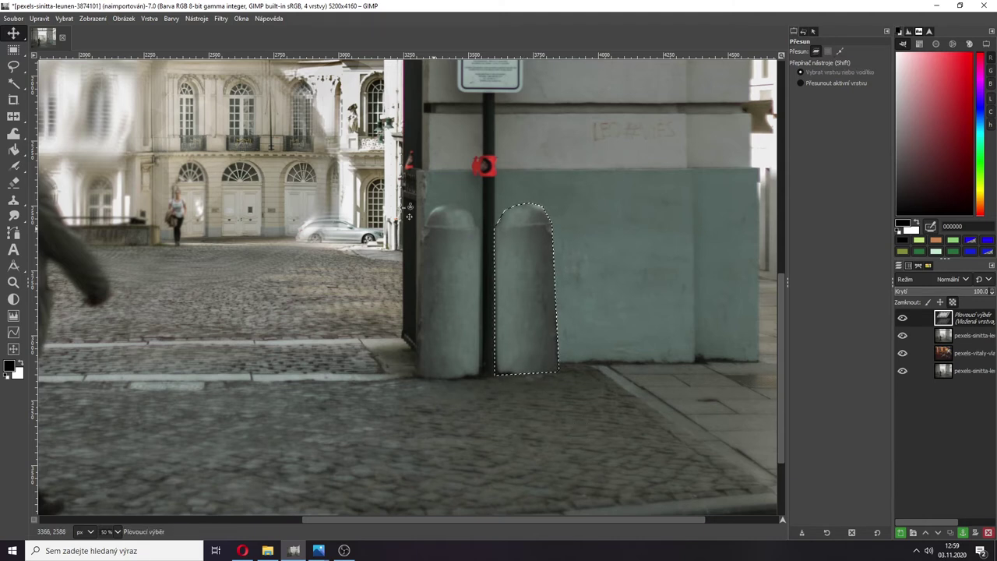
click(13, 49)
click(251, 209)
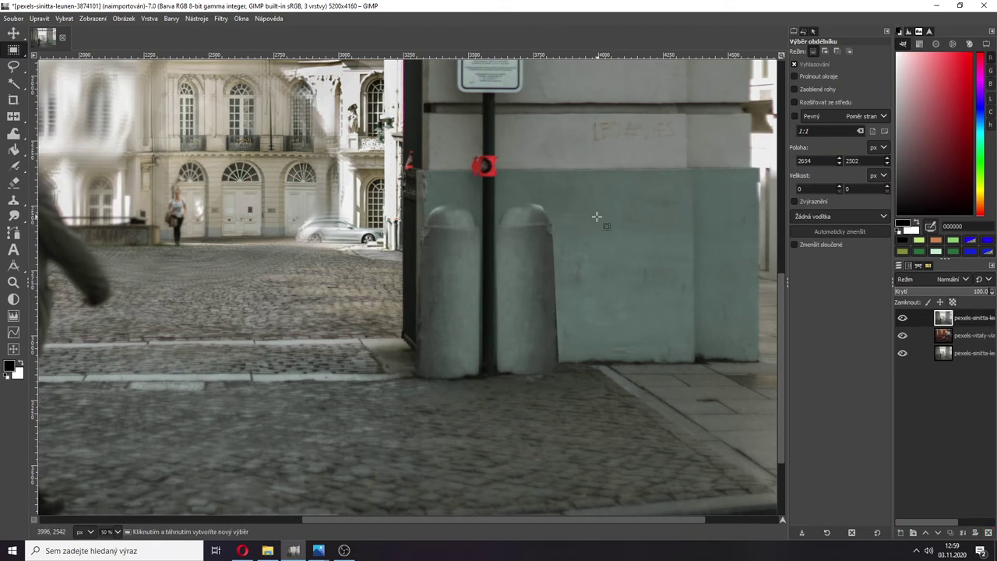
Step: Smudge the copied bollard's outer edge into the green wall using a Hardness 025 brush at size 17
ctrl+scroll(593, 214, up, 3)
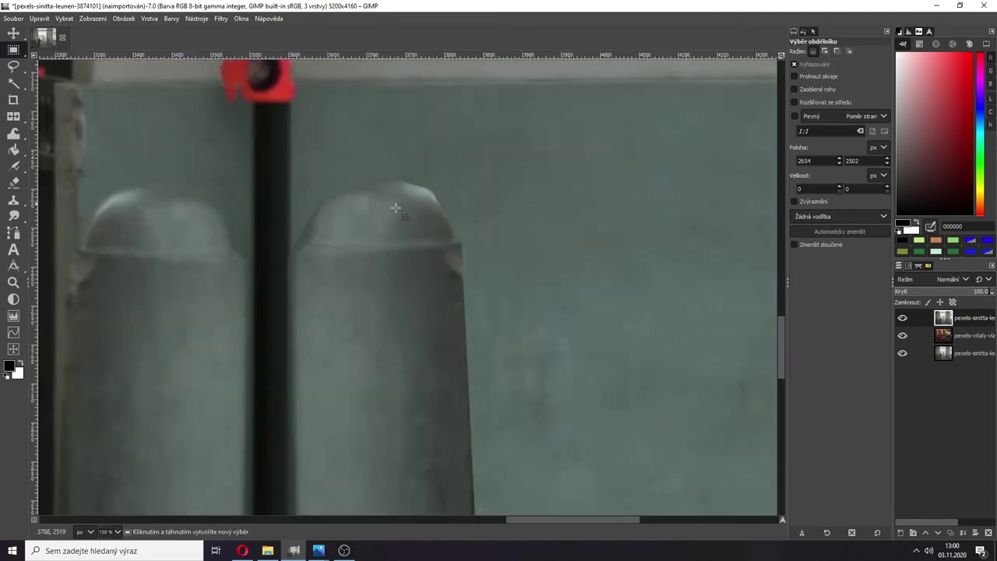
mouse_move(17, 216)
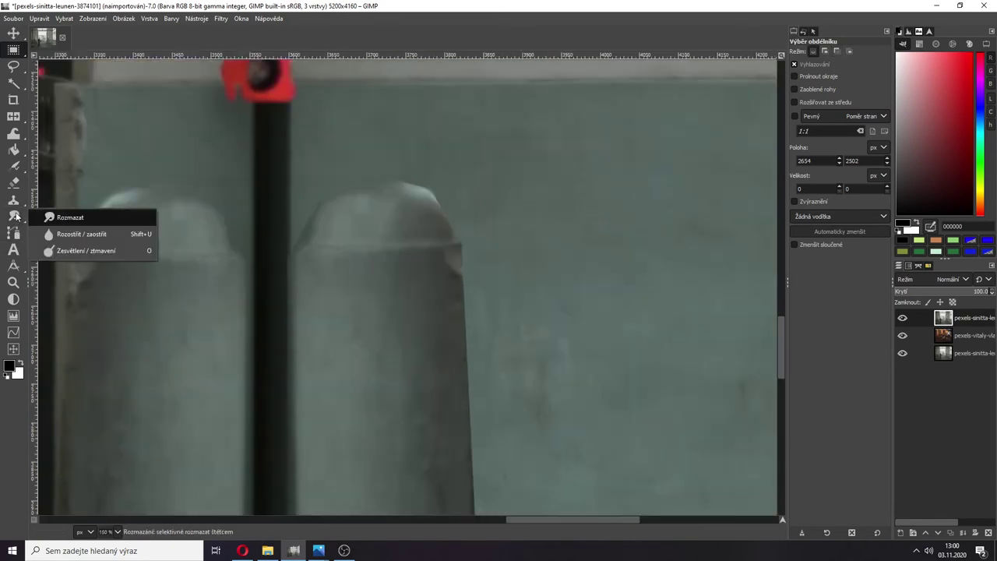
click(71, 218)
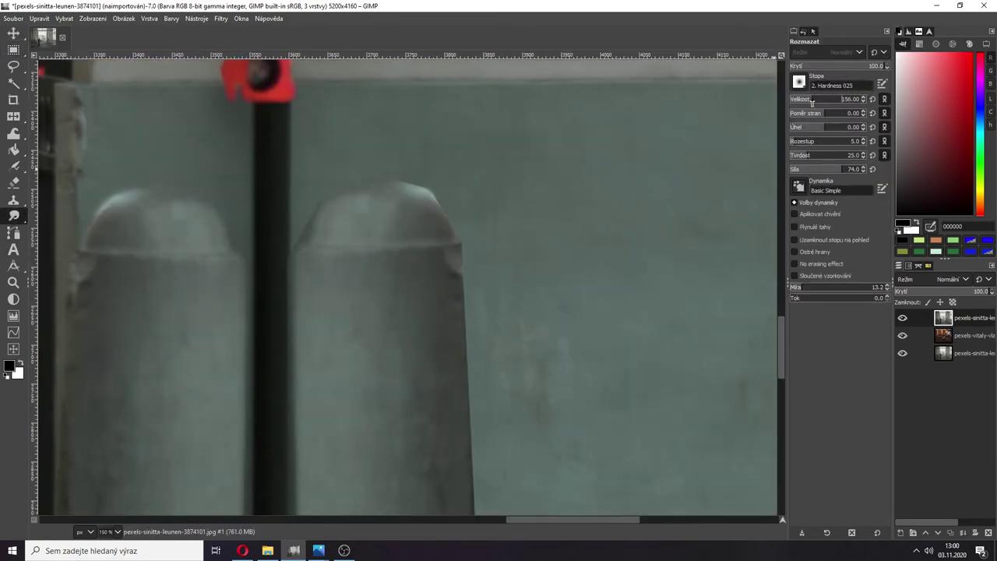
drag(803, 99, 801, 100)
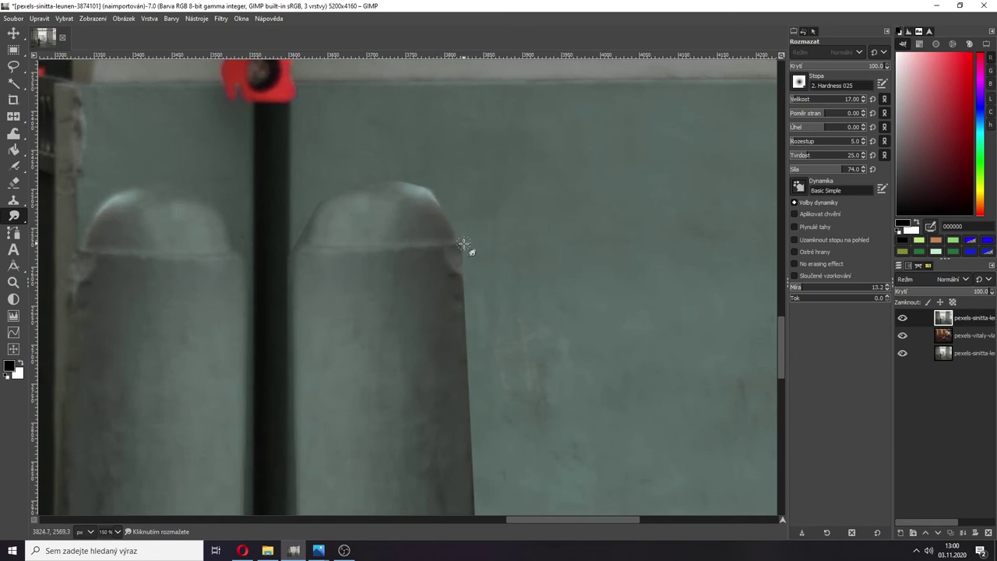
scroll(470, 276, down, 5)
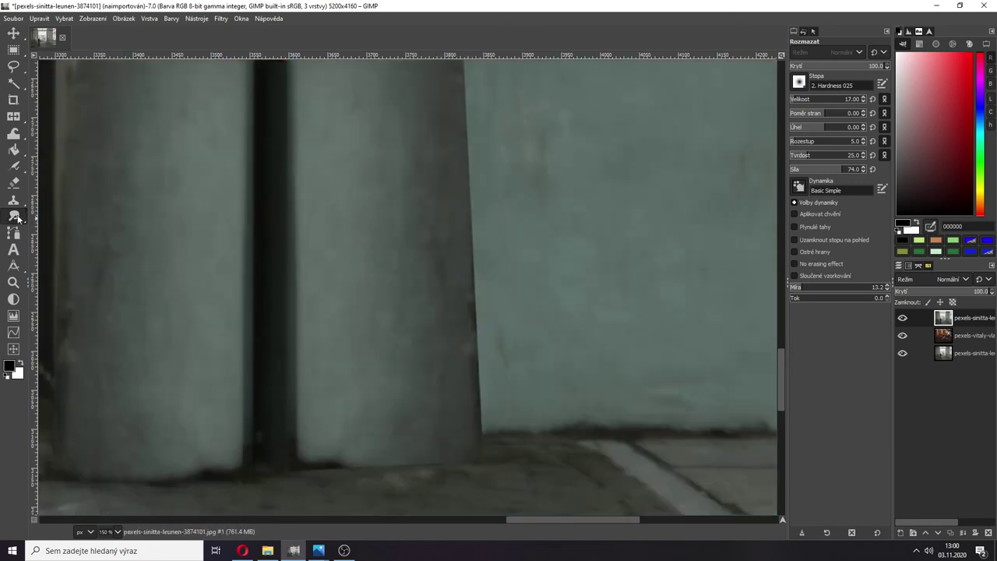
mouse_move(10, 218)
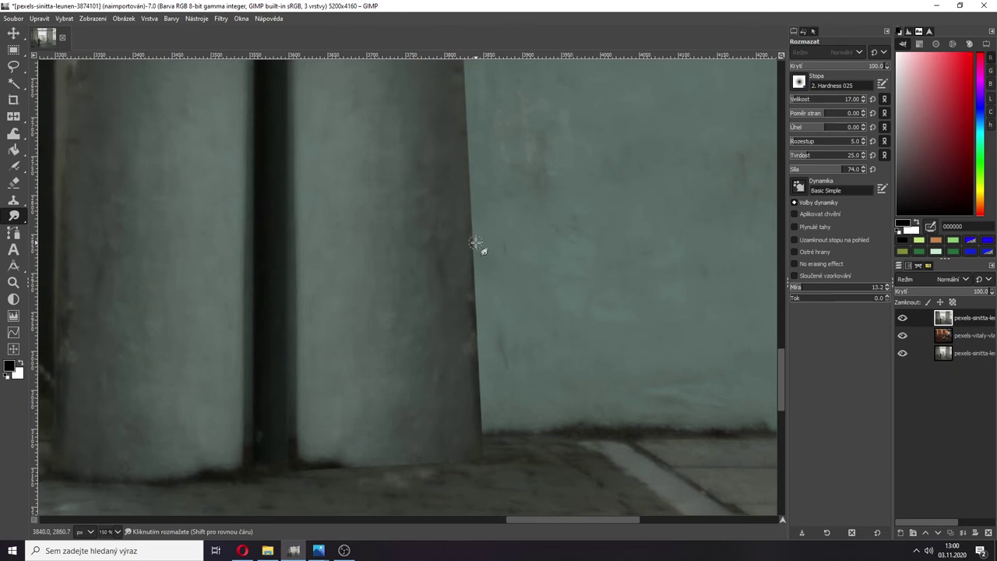
scroll(475, 243, up, 5)
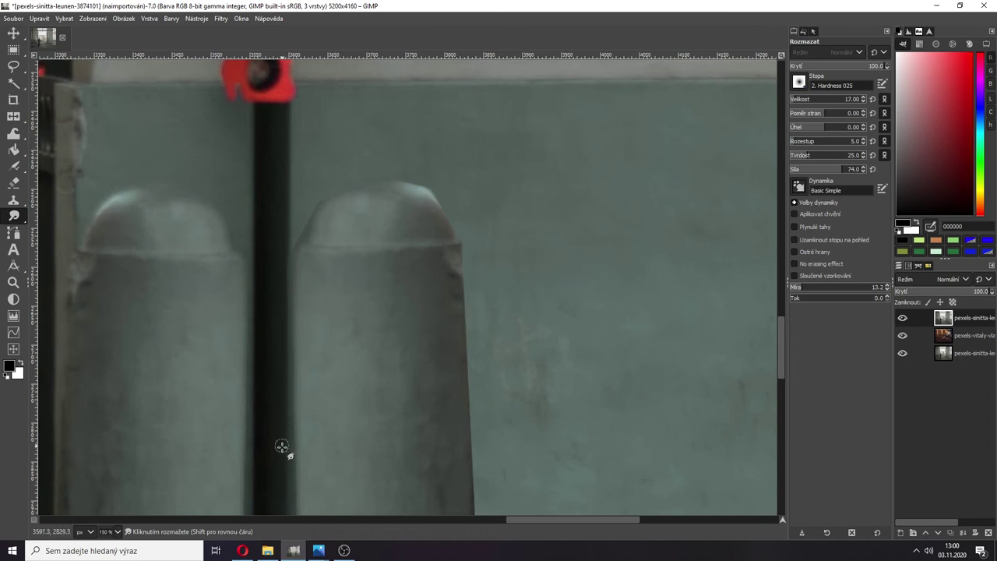
scroll(284, 420, down, 10)
scroll(282, 412, up, 5)
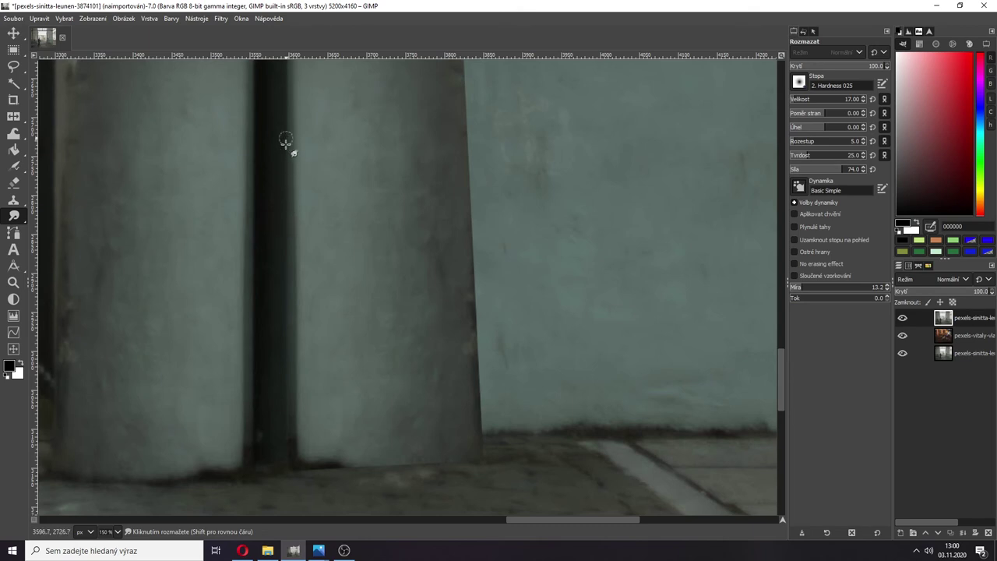
Step: Set the smudge rate to 15.9 and smudge down the copied bollard's outer edge again from below its cap
scroll(338, 205, up, 5)
scroll(347, 227, down, 5)
scroll(350, 230, up, 3)
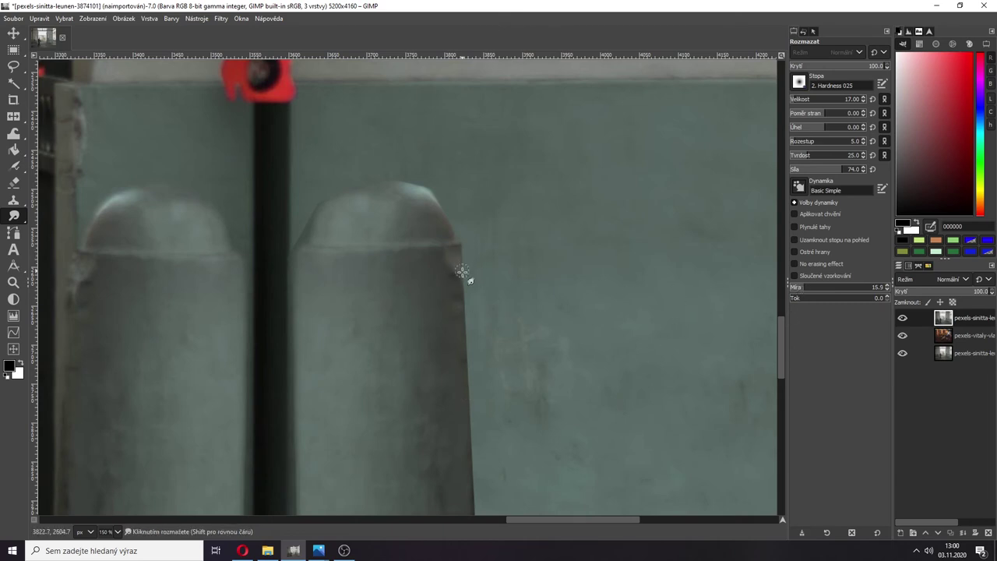
drag(462, 271, 476, 514)
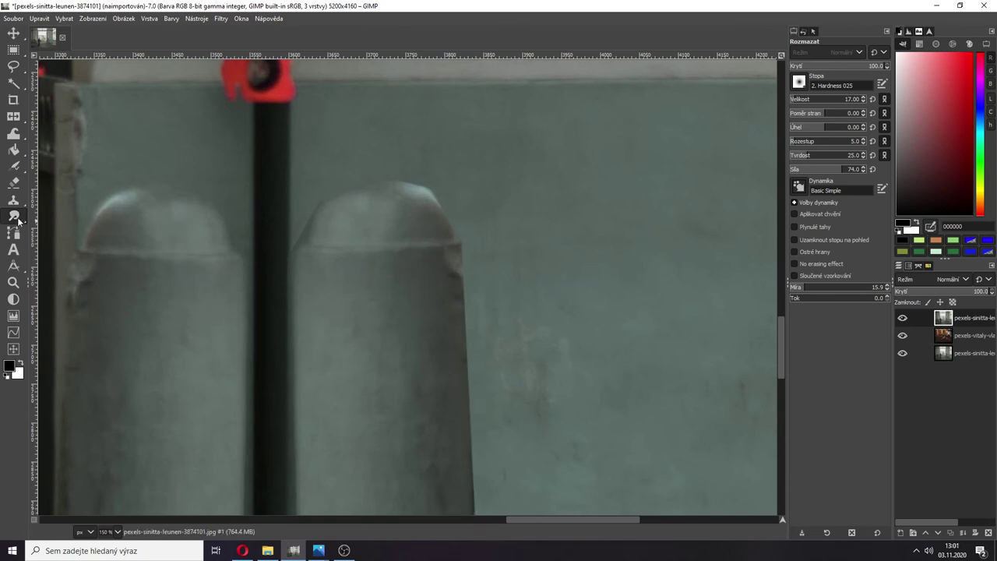
Step: Try dodging and burning the midtones on the copied bollard's outer edge at exposure 12.1, and revert to the last smudge stroke
click(84, 250)
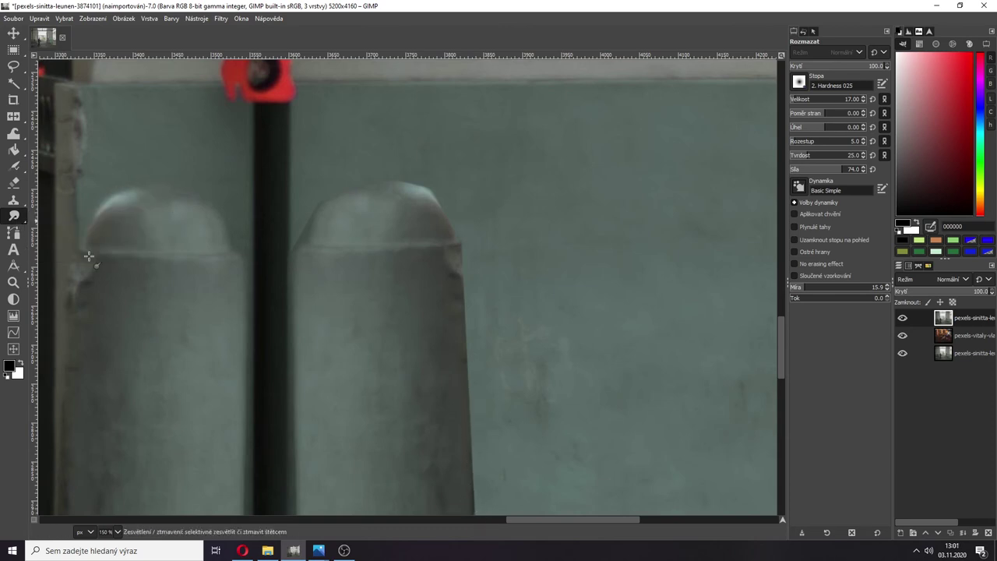
ctrl+scroll(527, 271, down, 2)
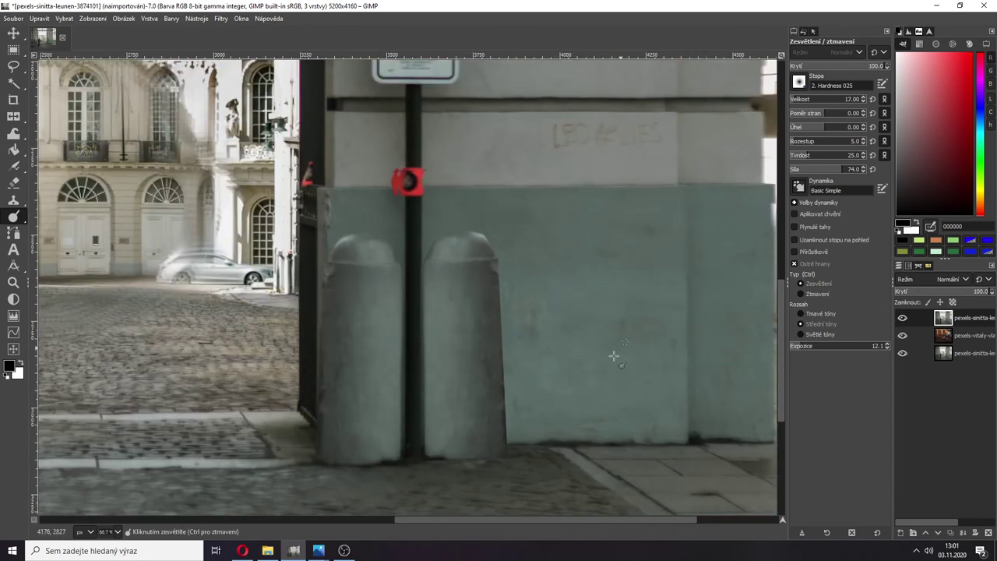
ctrl+scroll(534, 399, up, 2)
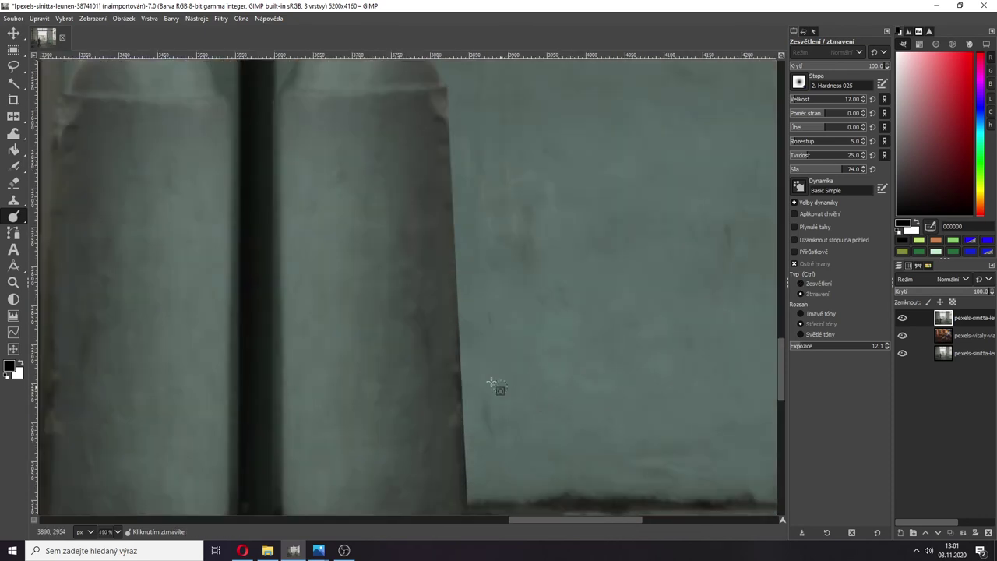
drag(459, 374, 461, 382)
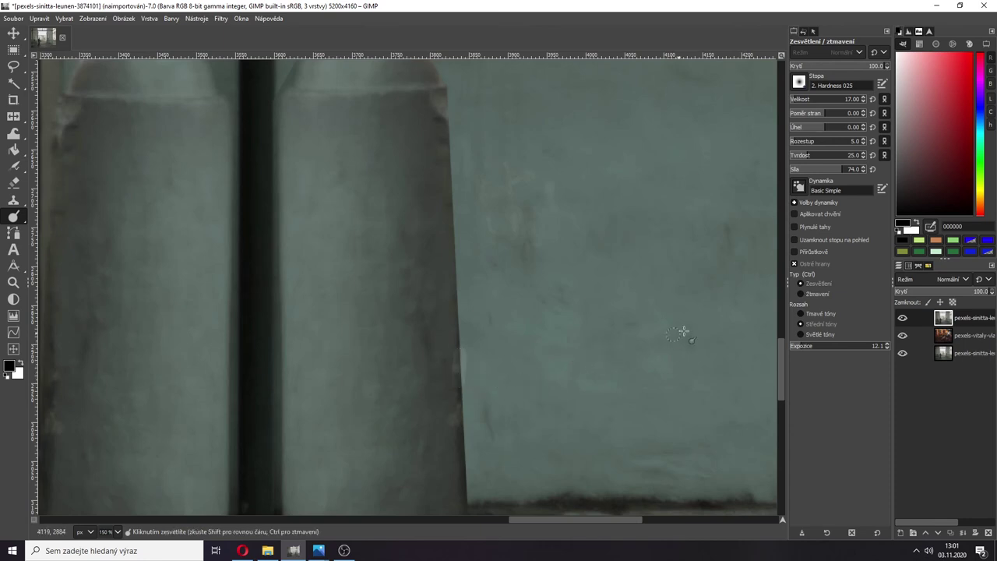
click(815, 294)
mouse_move(461, 341)
mouse_down()
mouse_move(458, 441)
mouse_move(463, 427)
mouse_move(470, 453)
mouse_up()
click(812, 32)
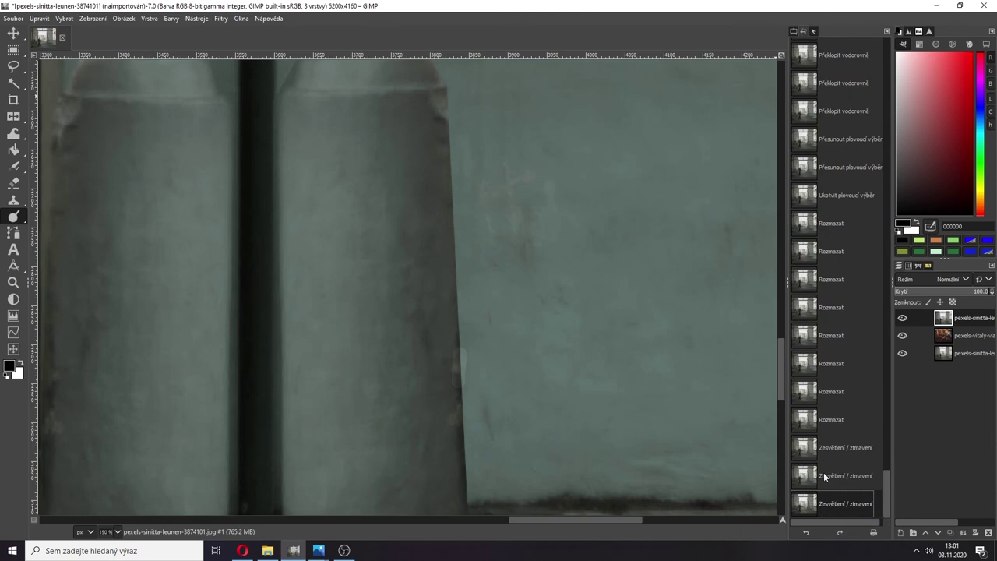
click(829, 419)
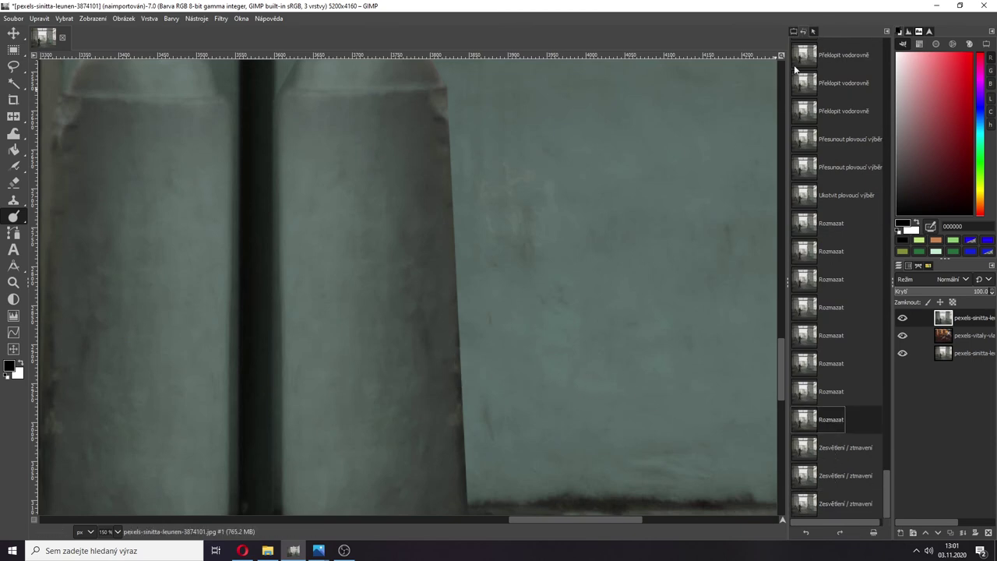
Step: Burn the highlights along the copied bollard's outer edge with the exposure set to 8.2
click(795, 32)
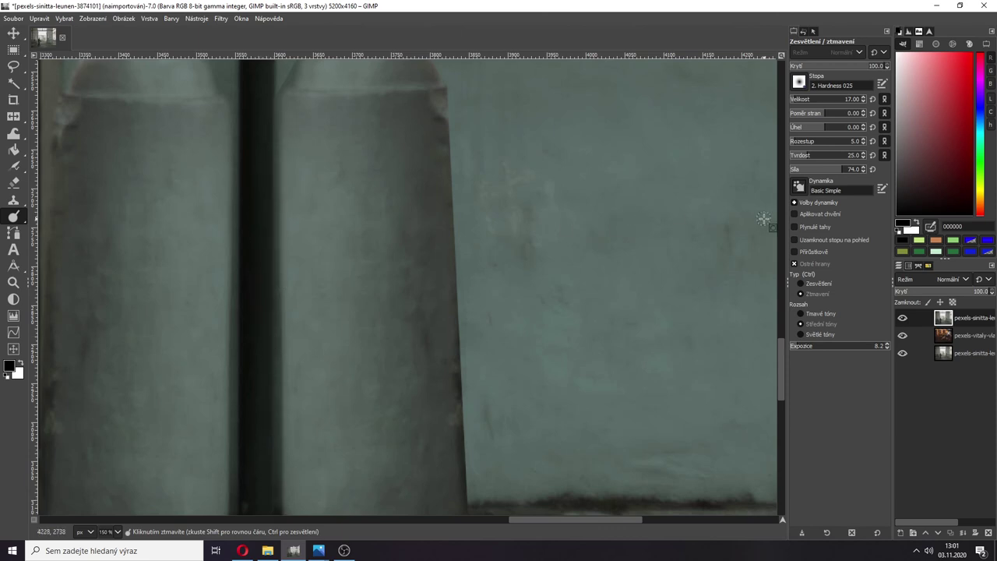
click(813, 335)
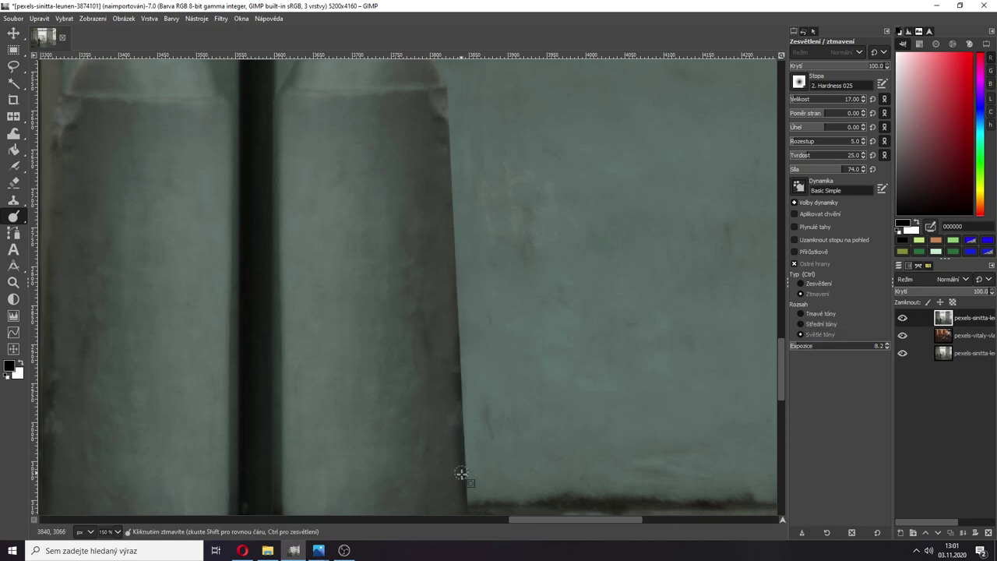
Step: Blur the copied bollard's outer edge against the wall with Blur/Sharpen in Blur mode at rate 72
mouse_move(14, 217)
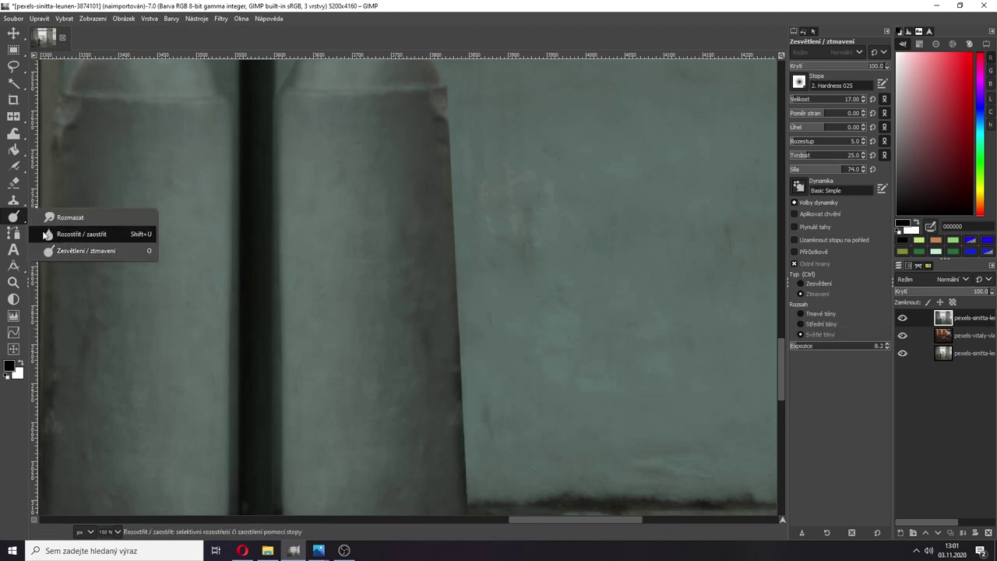
click(81, 234)
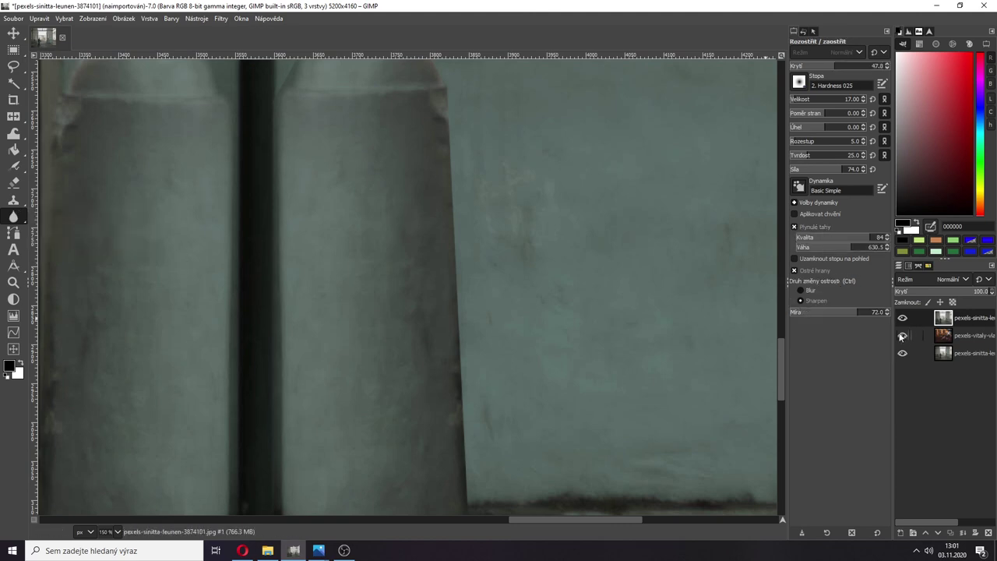
click(812, 291)
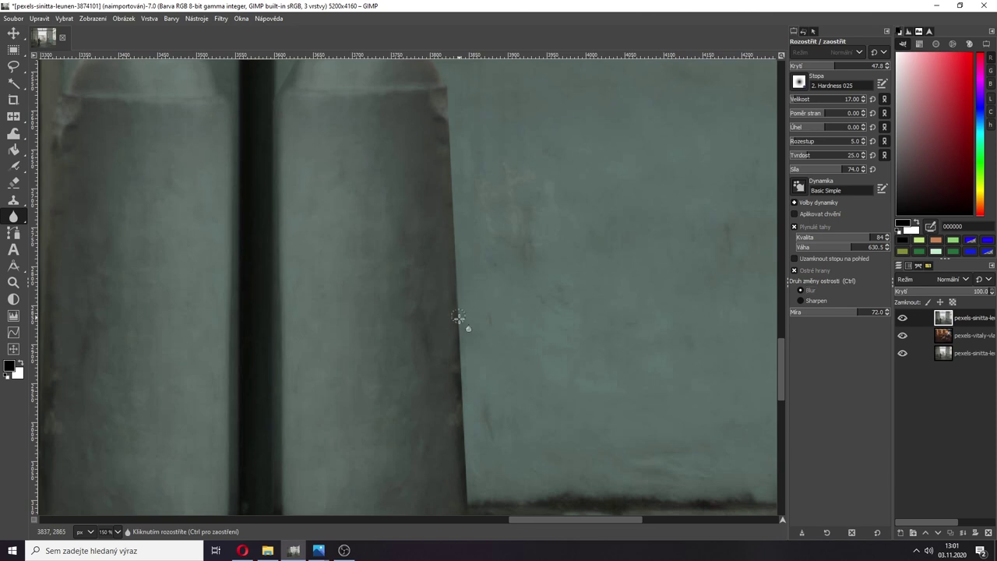
drag(461, 395, 468, 501)
scroll(433, 173, up, 3)
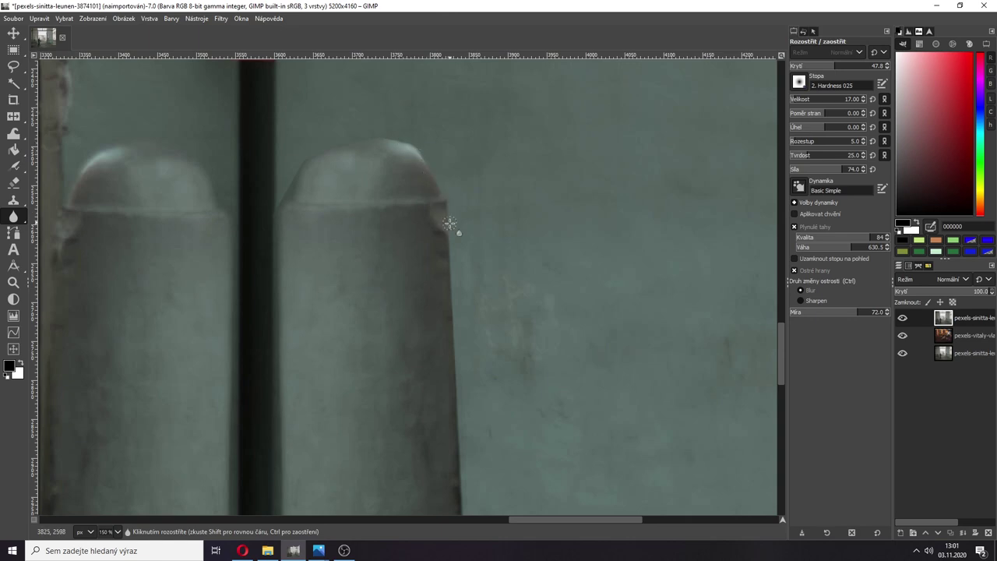
Step: Blur the copied bollard's lower outer edge and its base along the pavement, setting the rate to 75.8
scroll(453, 255, down, 5)
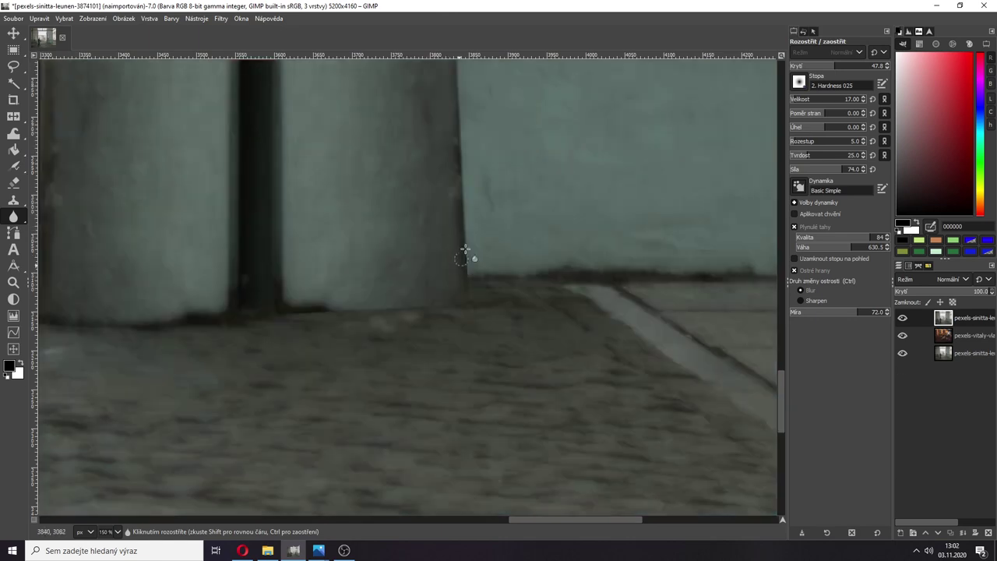
scroll(461, 258, up, 1)
mouse_move(463, 260)
mouse_down()
mouse_move(468, 422)
mouse_move(449, 395)
mouse_move(256, 431)
mouse_move(271, 389)
mouse_move(276, 440)
mouse_move(276, 408)
mouse_up()
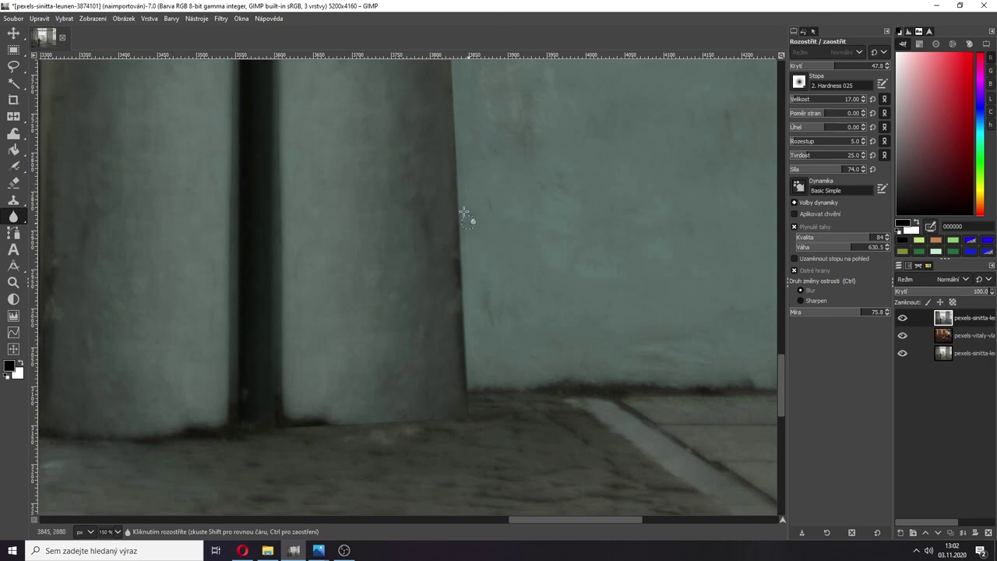
scroll(434, 133, down, 5)
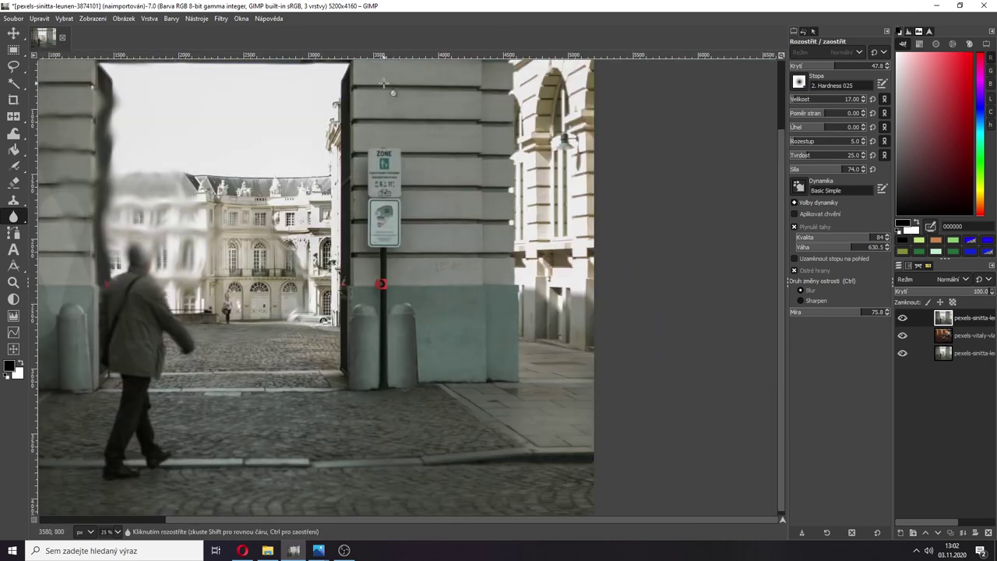
scroll(332, 201, down, 1)
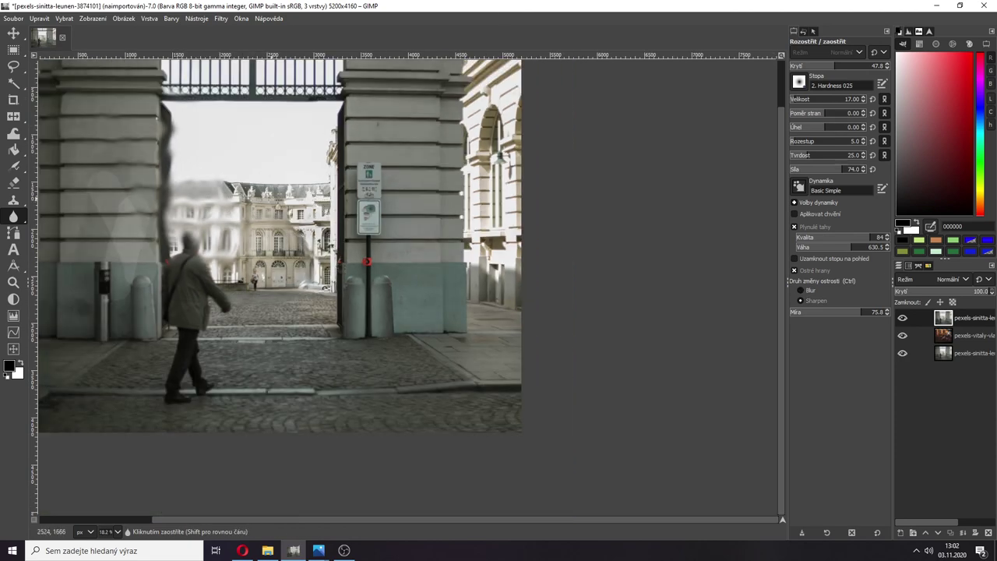